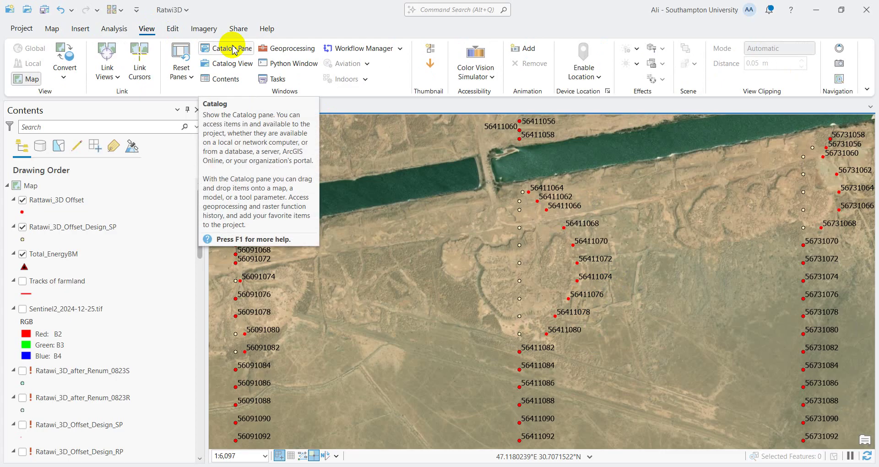
- Open the Generate Seismic Offset Report tool from the SeismicOffsetReport.atbx toolbox and close the Catalog pane
left_click(233, 50)
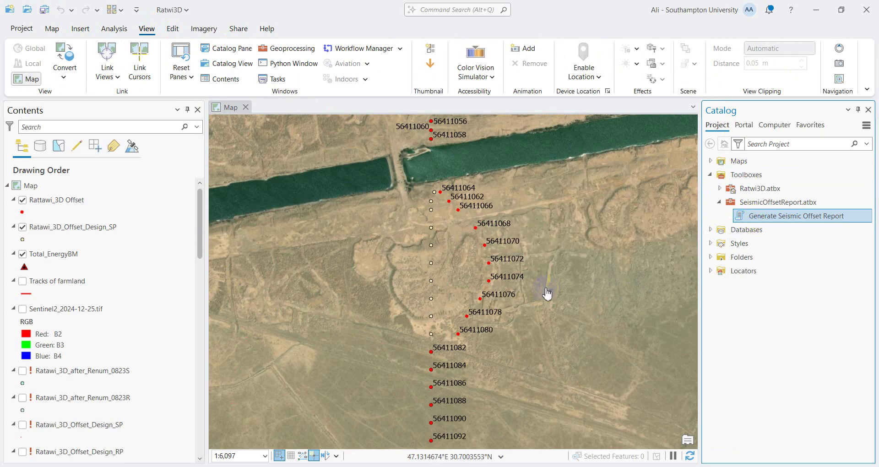
left_click_drag(548, 294, 551, 277)
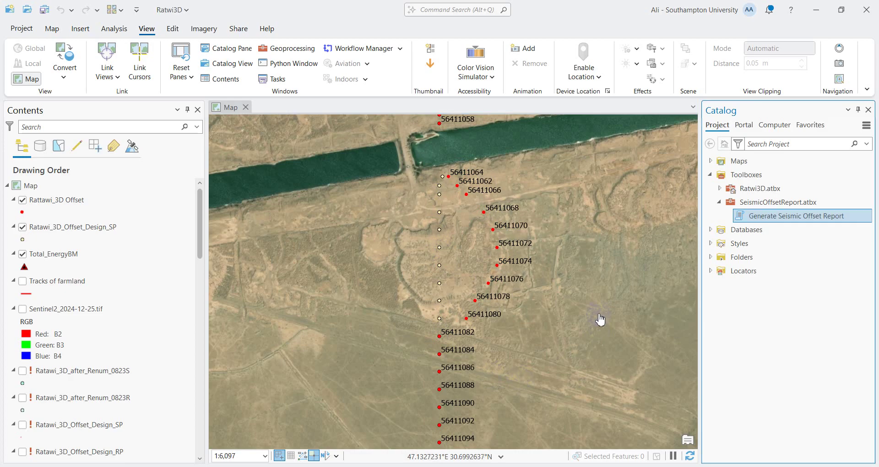
left_click(744, 221)
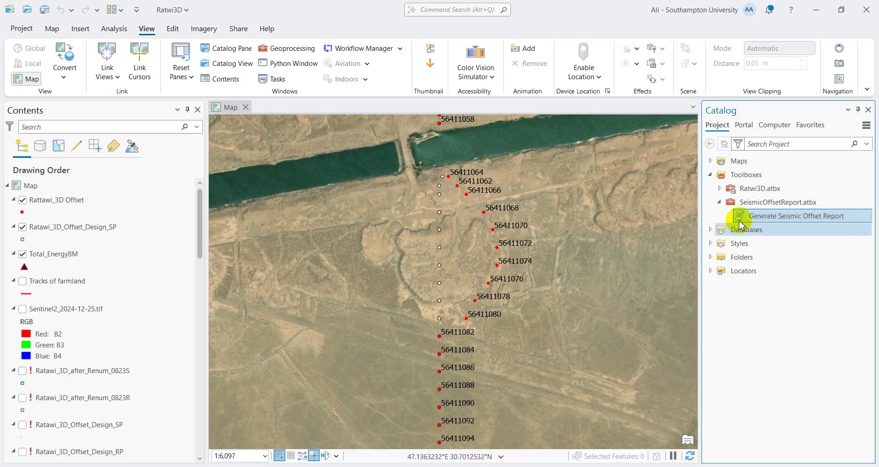
left_click(746, 221)
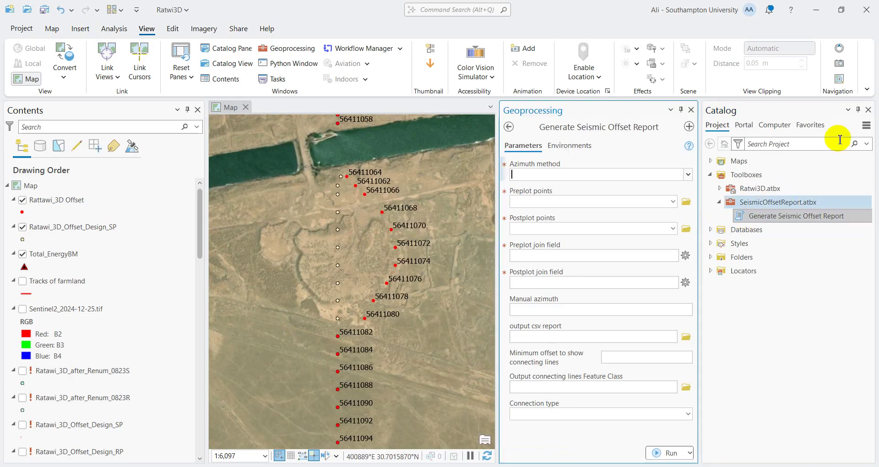
left_click(868, 110)
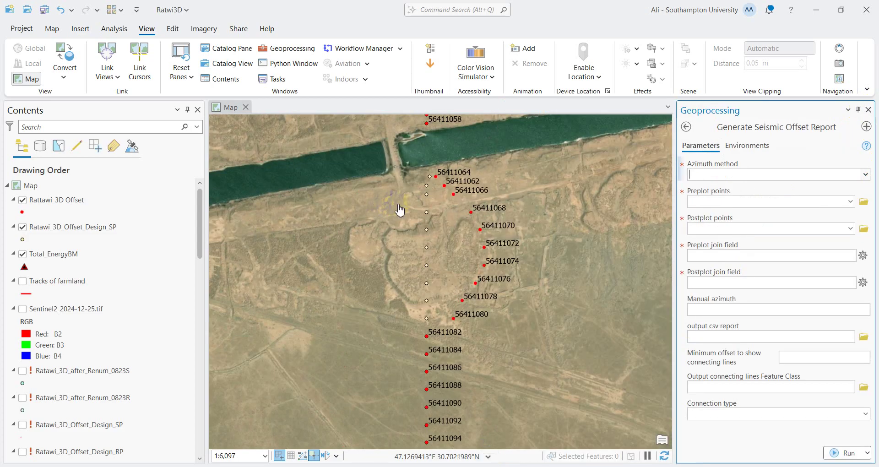
left_click_drag(401, 233, 381, 238)
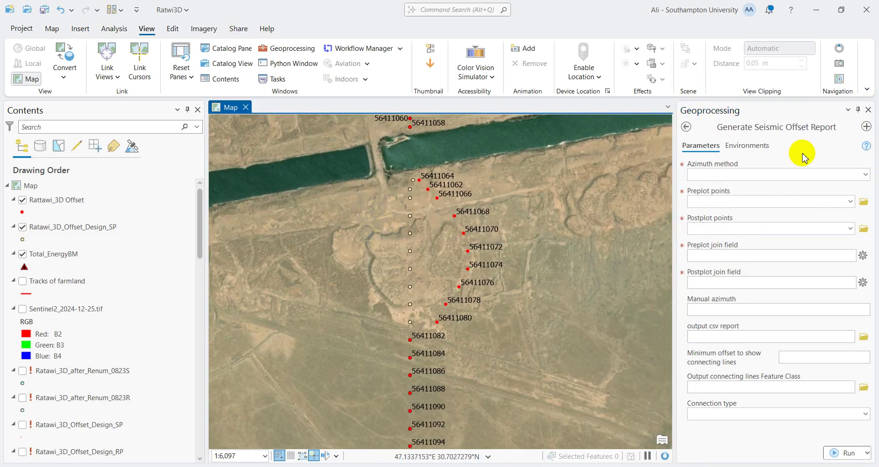
- Set the azimuth method to Manually entered
left_click(864, 174)
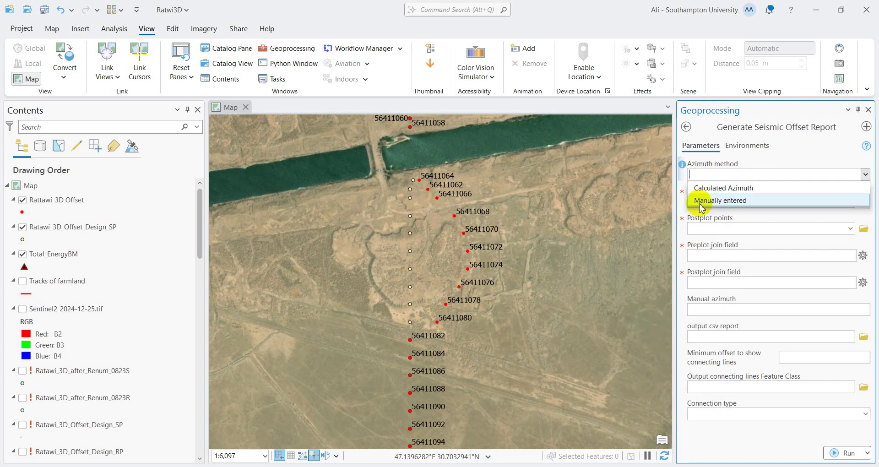
left_click(682, 173)
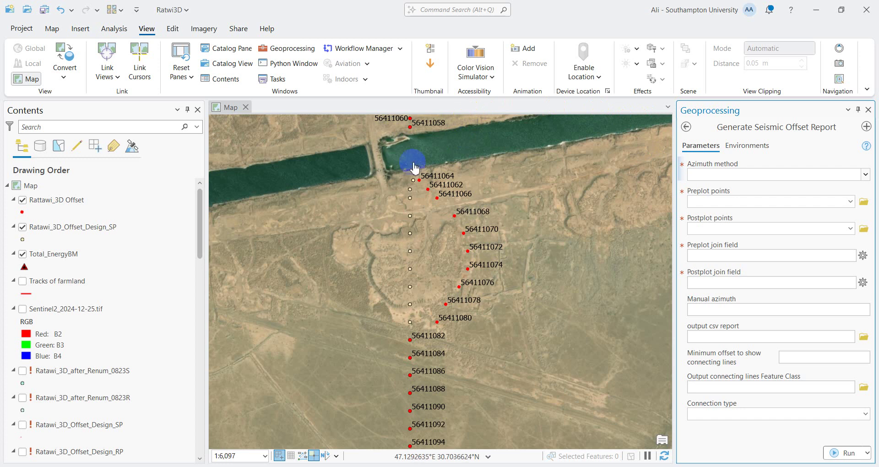
left_click(866, 175)
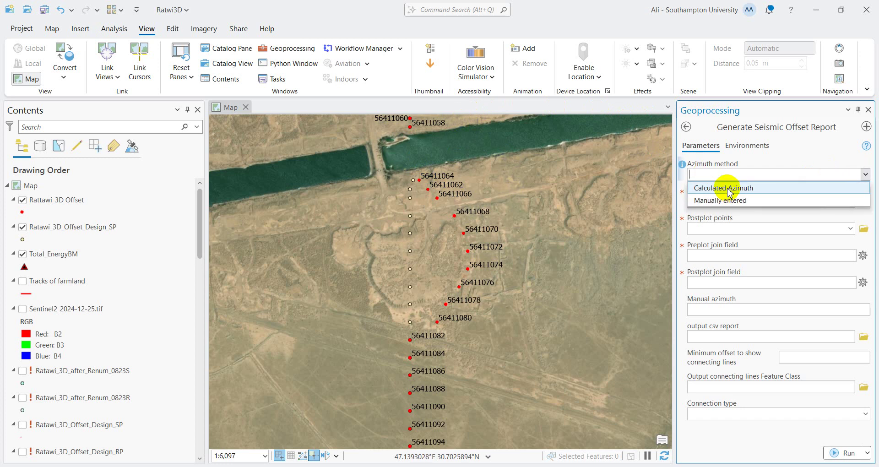
left_click_drag(729, 191, 751, 162)
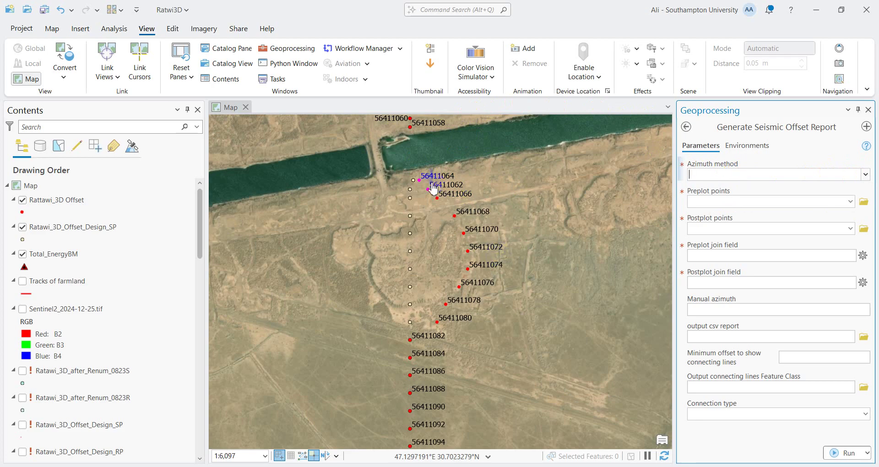
left_click(864, 174)
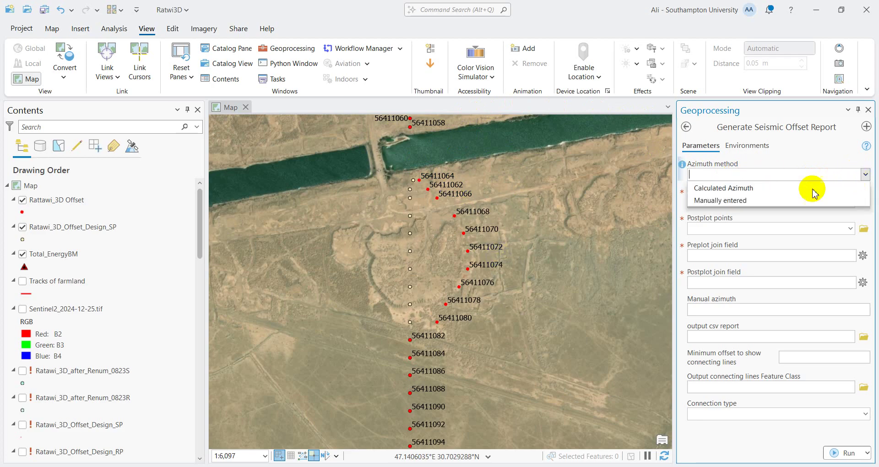
left_click(769, 200)
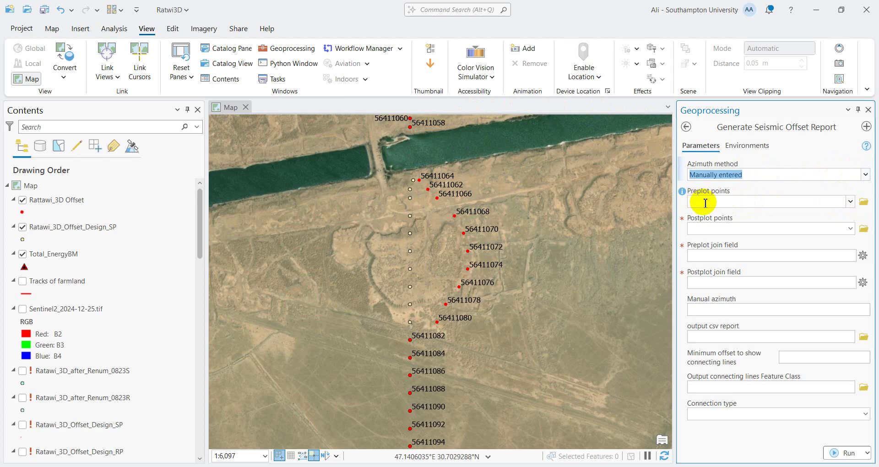
left_click(865, 175)
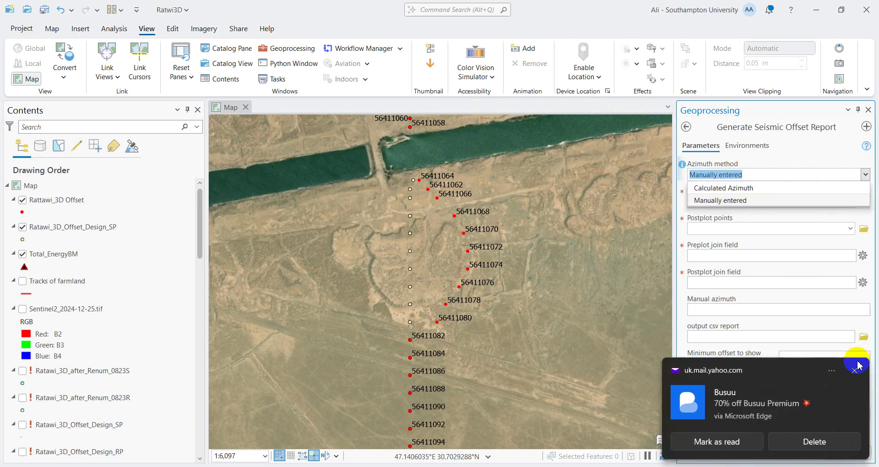
left_click(854, 369)
left_click(742, 174)
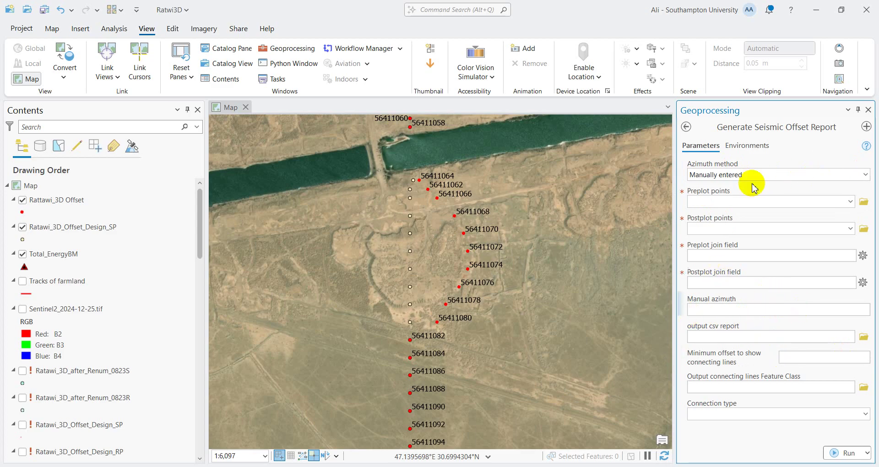
left_click(865, 174)
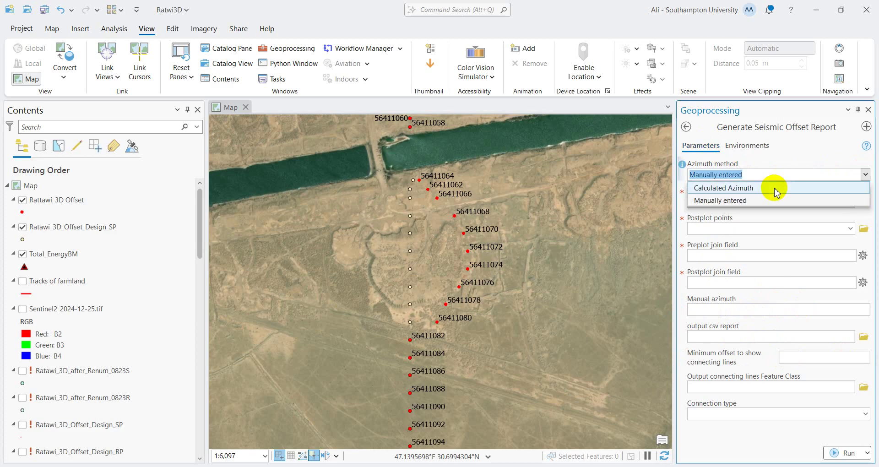
left_click(731, 200)
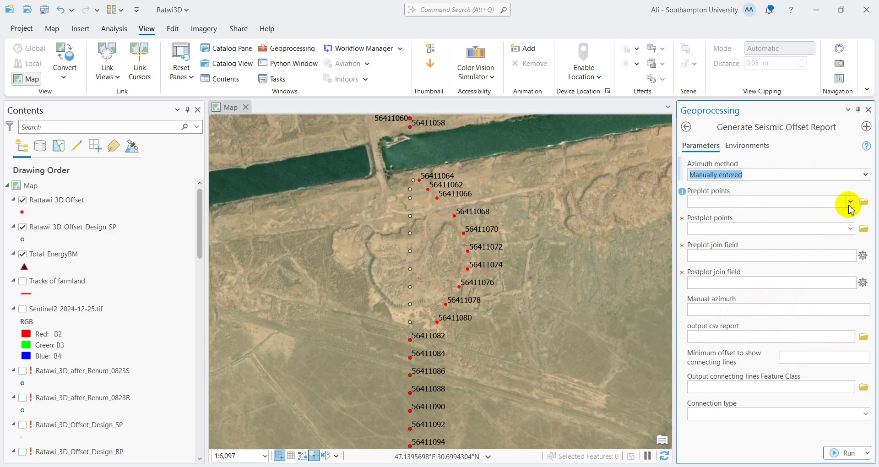
- Assign the Ratawi_3D_Offset_Design_SP layer as the preplot points and the Rattawi_3D Offset layer as the postplot points
left_click(101, 234)
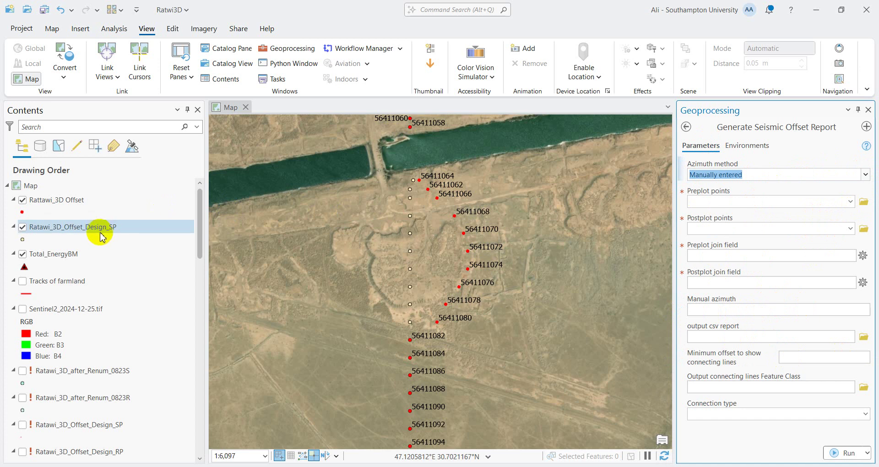
left_click(100, 236)
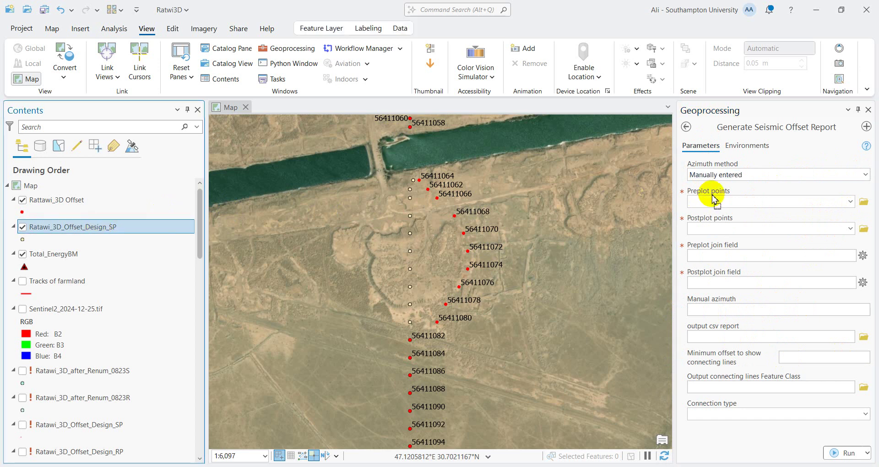
left_click_drag(713, 198, 715, 201)
left_click_drag(104, 206, 711, 230)
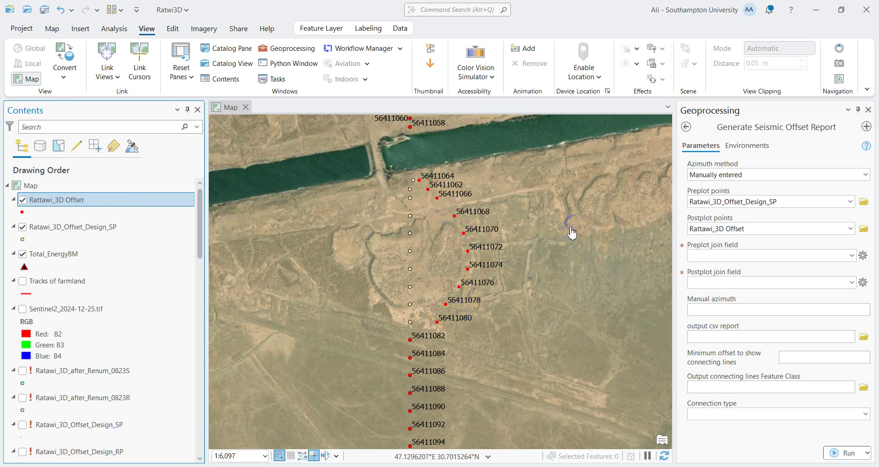
- Examine the attribute tables of Rattawi_3D Offset and Ratawi_3D_Offset_Design_SP for a shared point-number field, closing each table
right_click(90, 207)
left_click(121, 137)
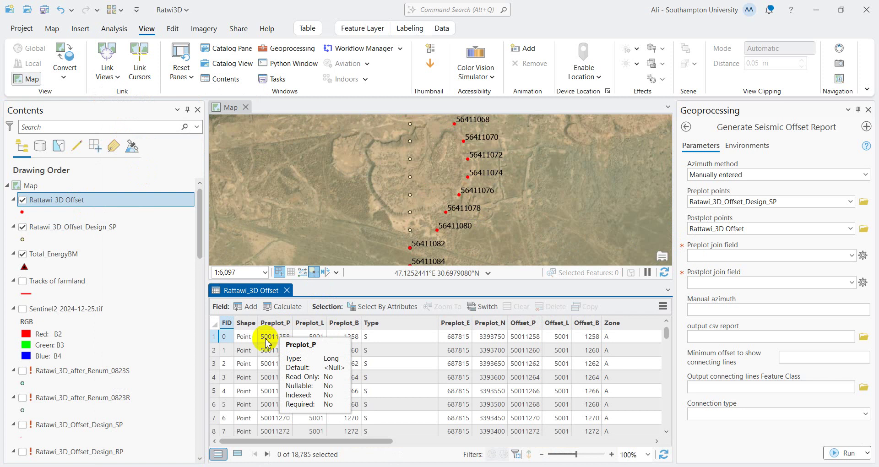
left_click(286, 290)
left_click(85, 229)
right_click(84, 229)
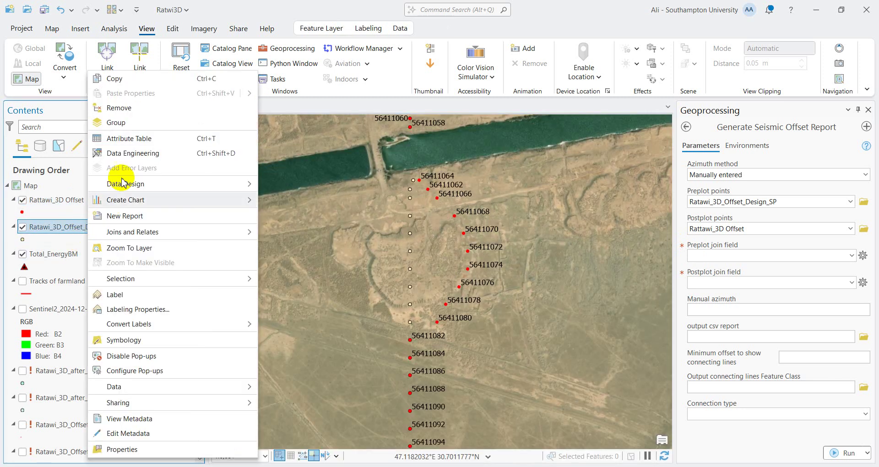
left_click(123, 137)
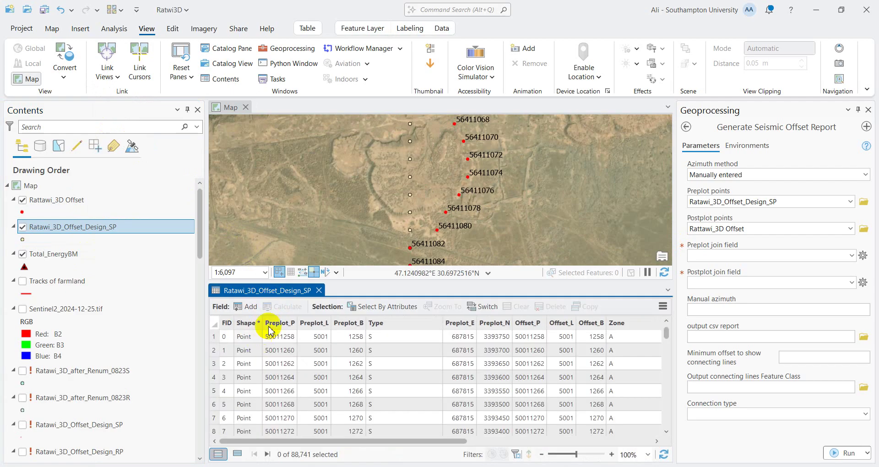
left_click(319, 290)
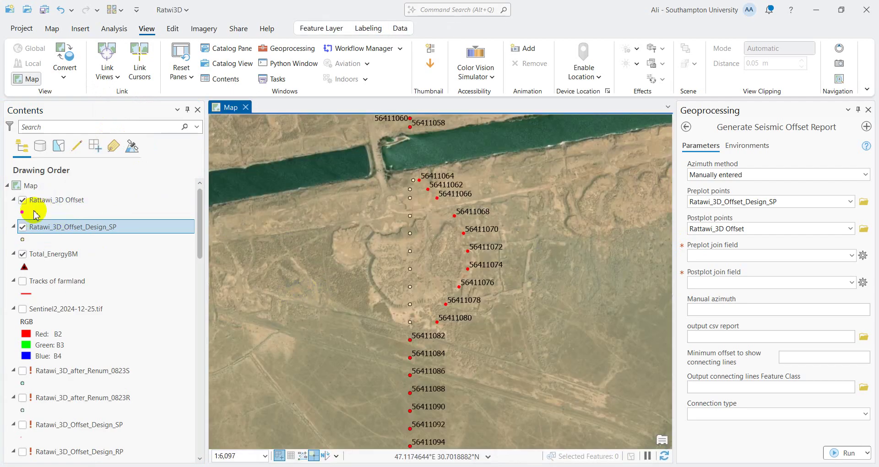
left_click(53, 199)
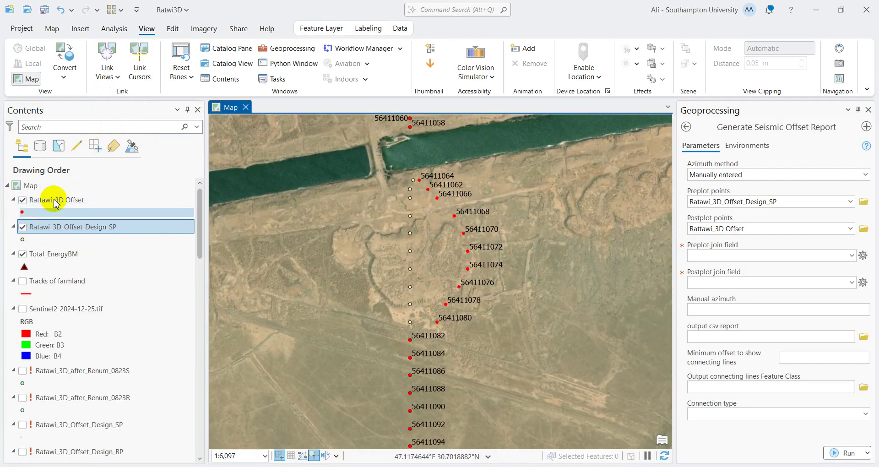
left_click(58, 226)
- Set both the preplot and postplot join fields to Preplot_P
left_click(852, 256)
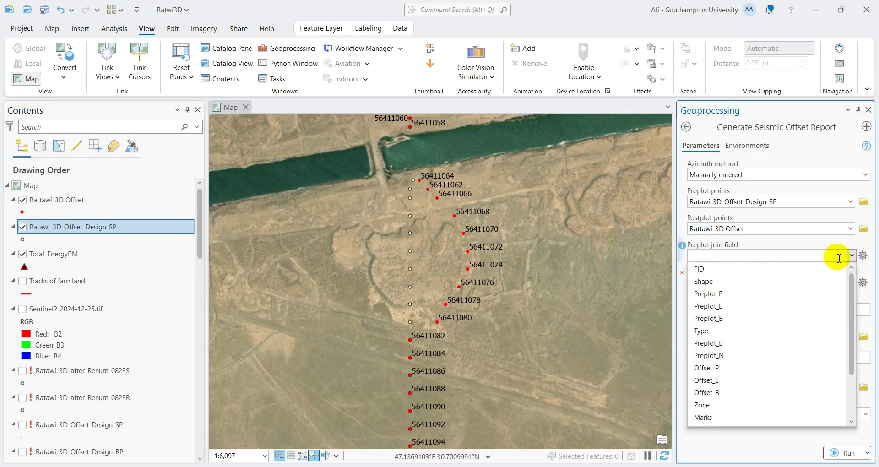
left_click(743, 299)
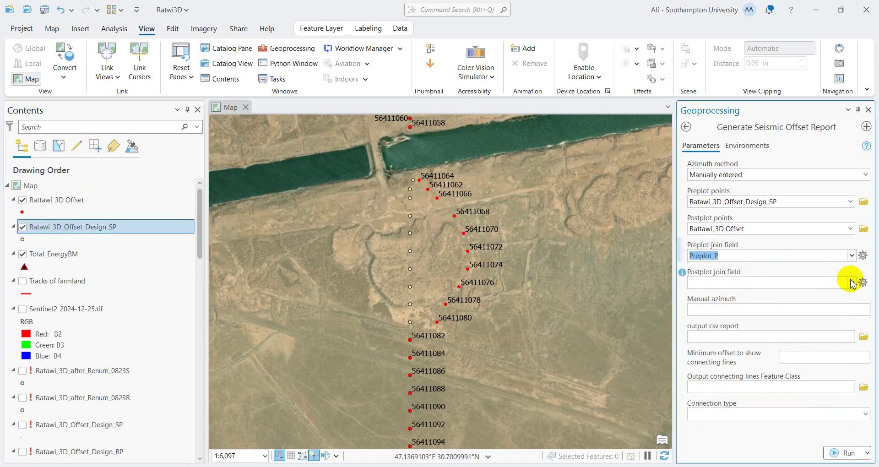
left_click(852, 282)
left_click(725, 320)
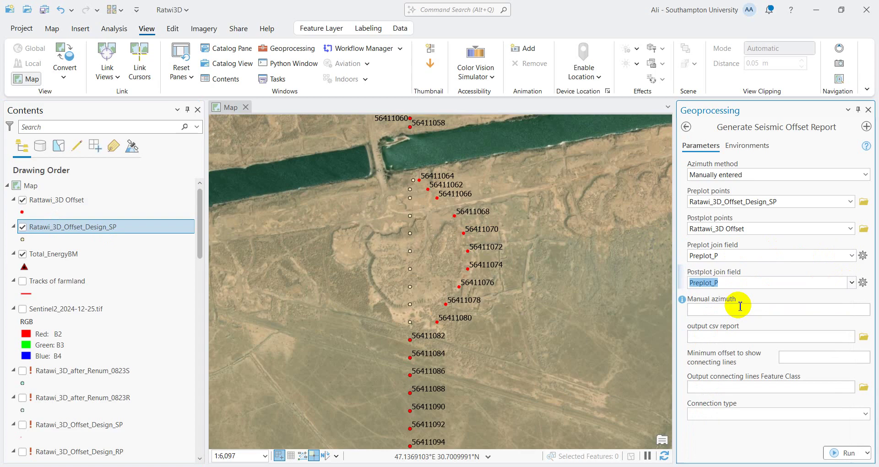
- Measure the direction along the 5641 source line on the map to find the manual azimuth
left_click(714, 311)
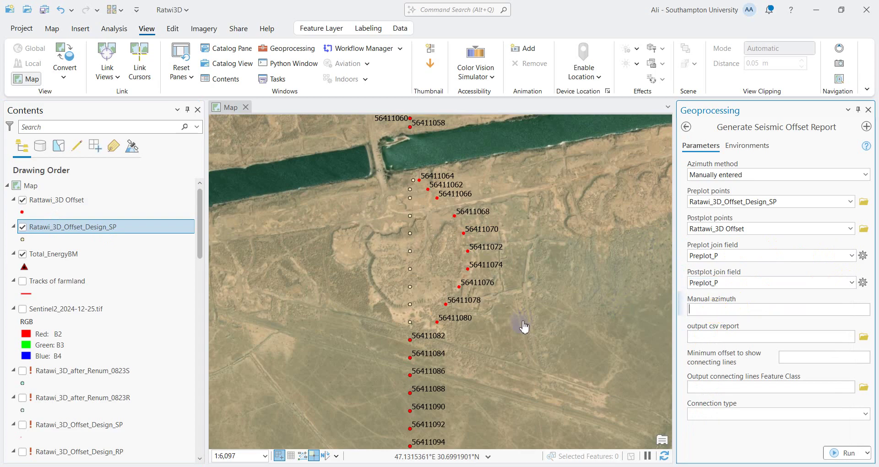
scroll(388, 251, "down", 5)
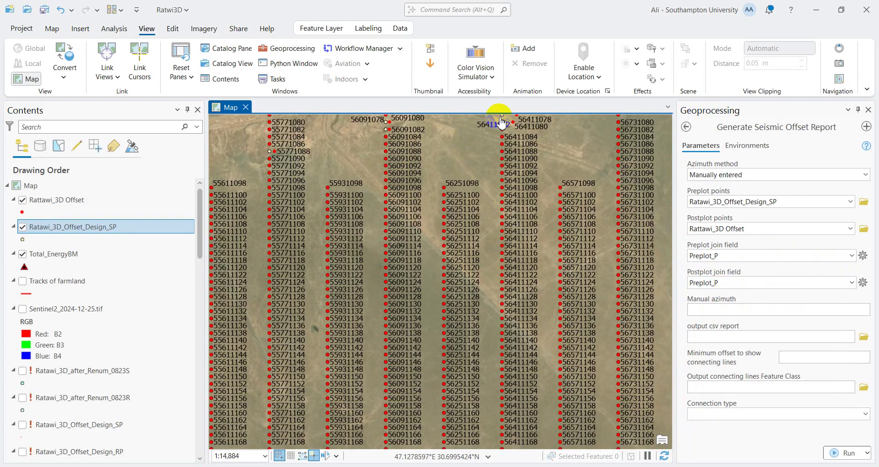
left_click(59, 28)
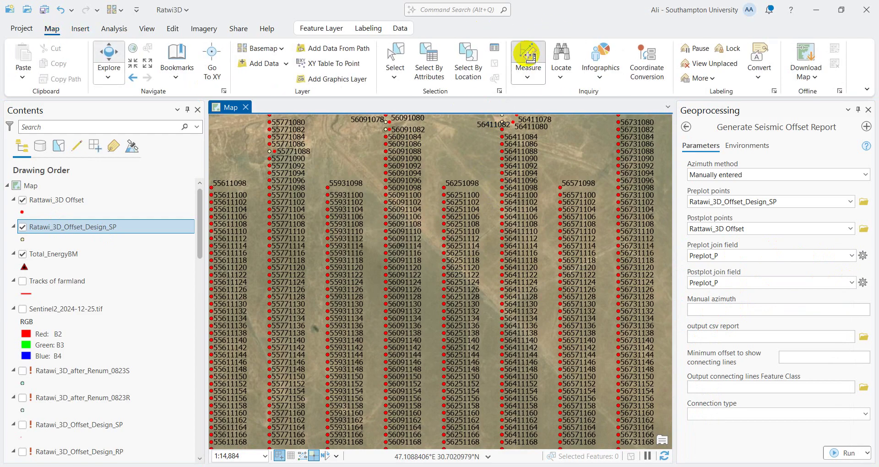
left_click(529, 55)
scroll(516, 191, "up", 2)
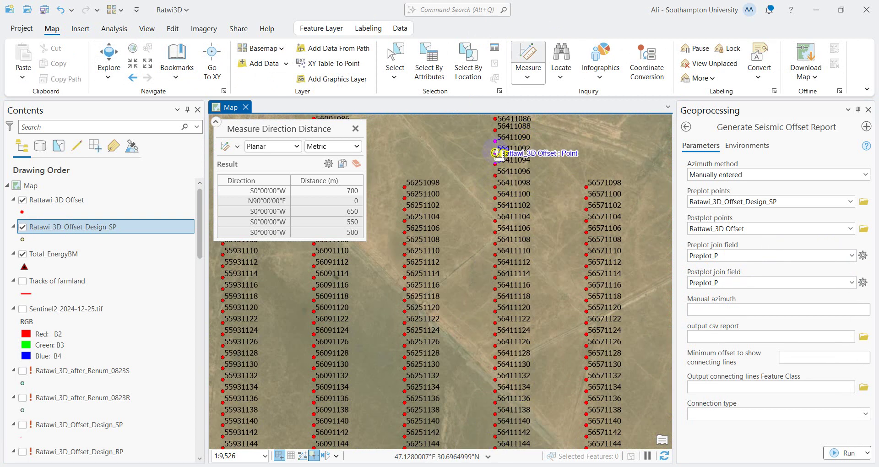
left_click(495, 175)
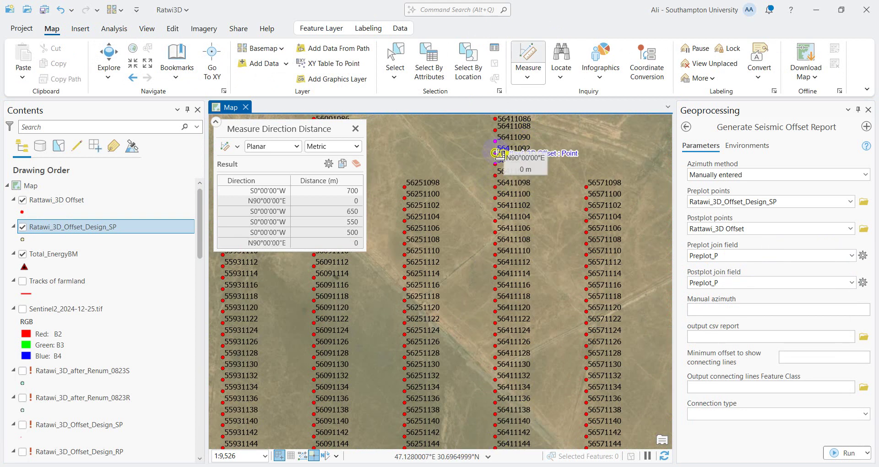
left_click(494, 402)
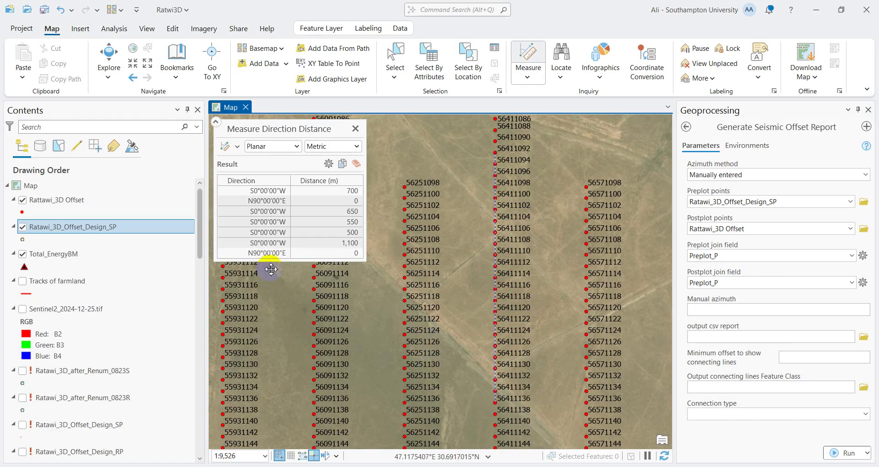
left_click(256, 255)
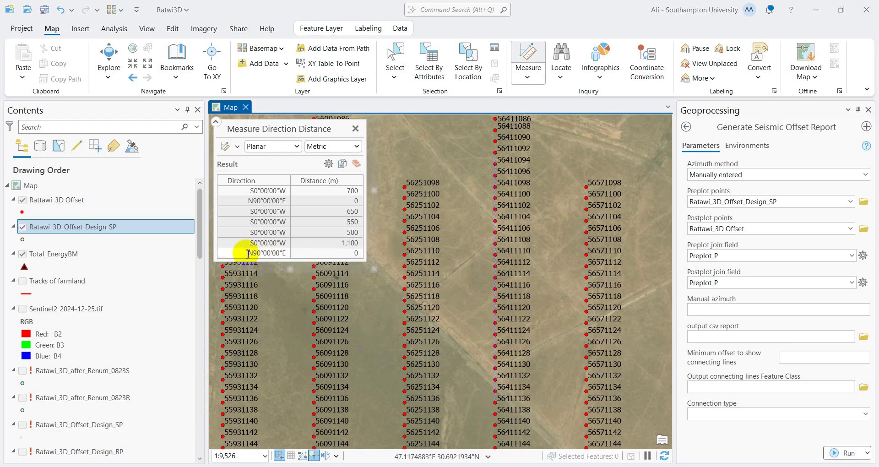
left_click_drag(248, 253, 290, 257)
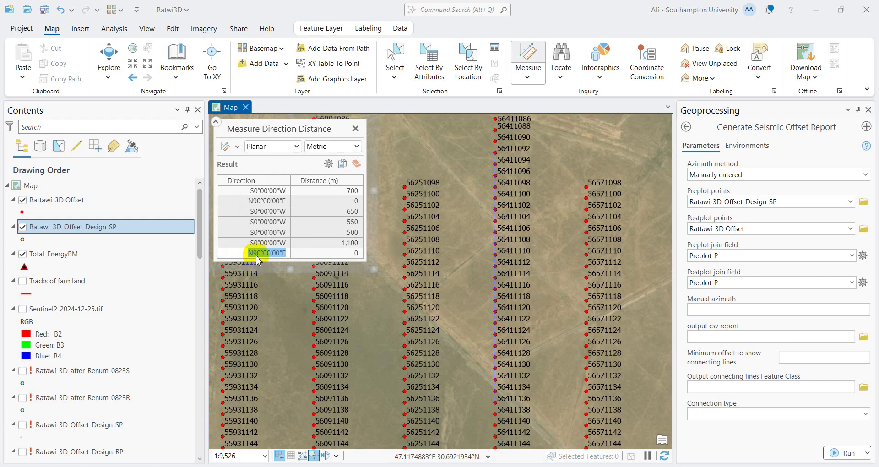
- Clear the earlier measurements and measure the direction along the 5641 source line using the North Azimuth format
left_click(356, 164)
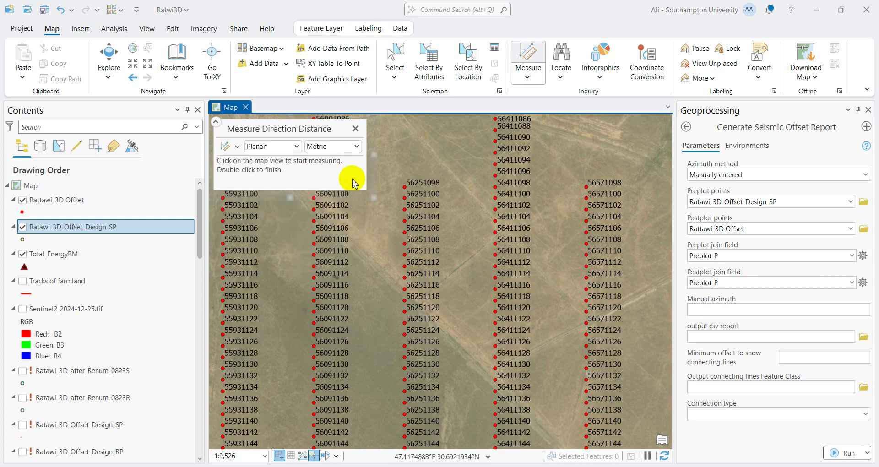
left_click(352, 147)
left_click(341, 259)
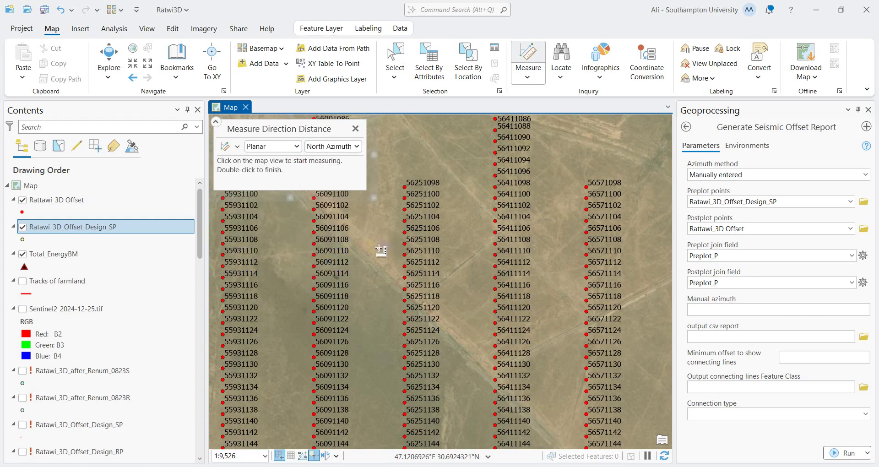
left_click(496, 154)
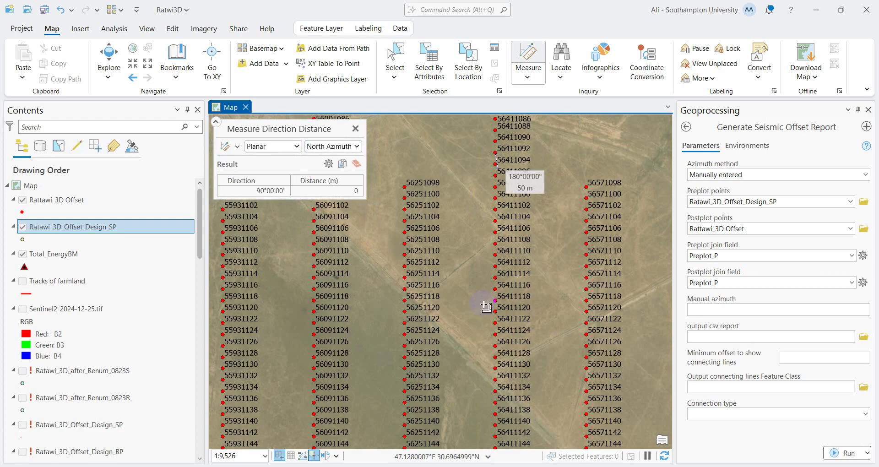
left_click(499, 415)
left_click(499, 415)
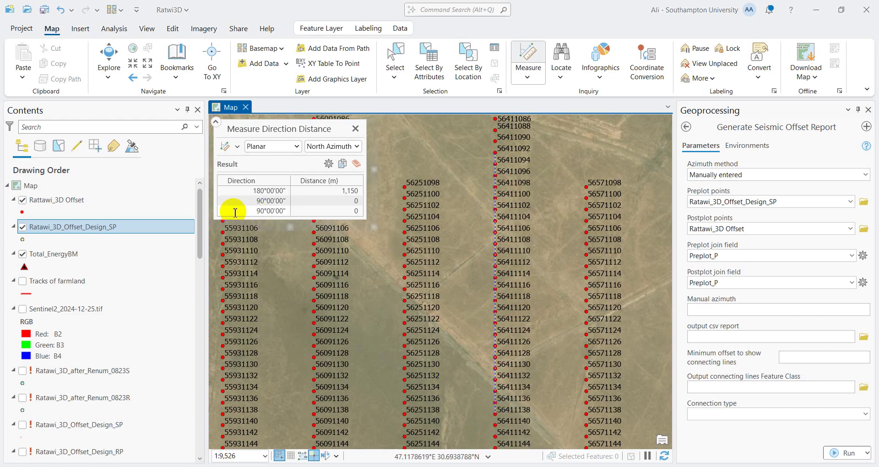
- Clear the results and remeasure the azimuth down the 5641 source line from point 56411096 to point 56411126
left_click(356, 164)
left_click(495, 182)
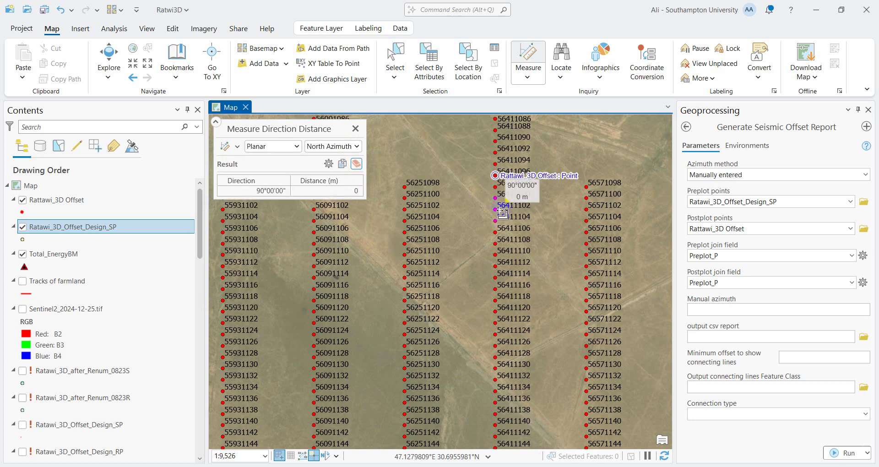
left_click(496, 352)
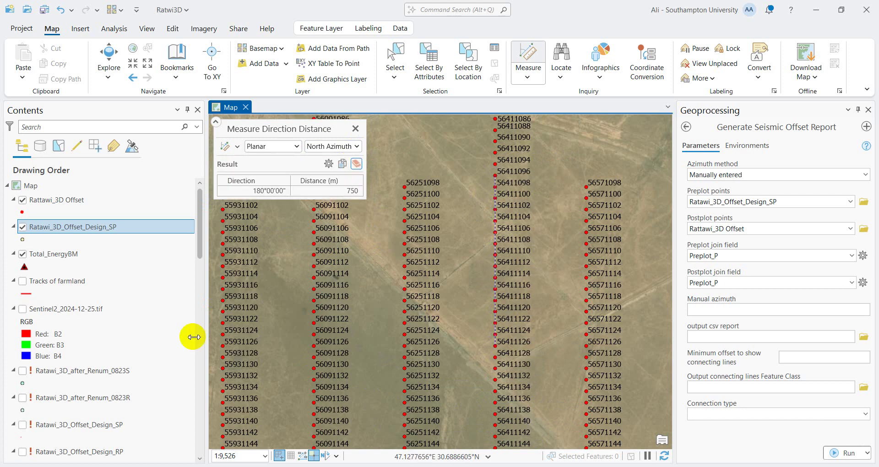
- Copy the measured direction into the manual azimuth parameter and trim it to 180
double_click(288, 191)
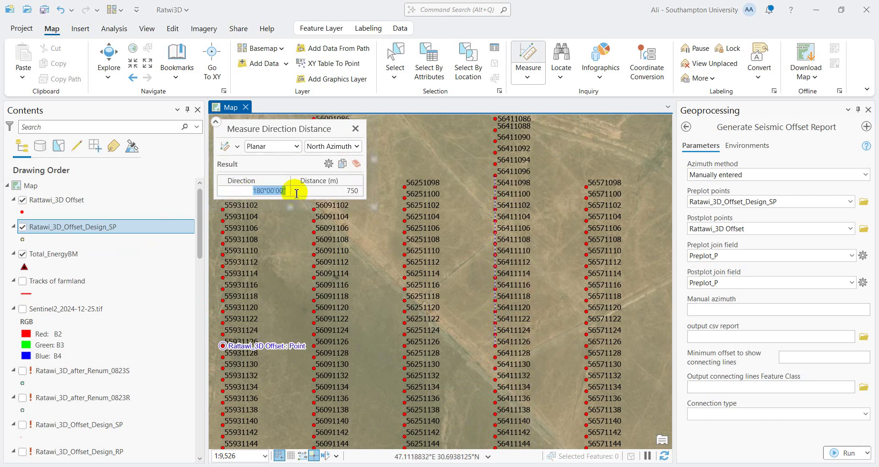
right_click(267, 191)
left_click(288, 211)
right_click(701, 306)
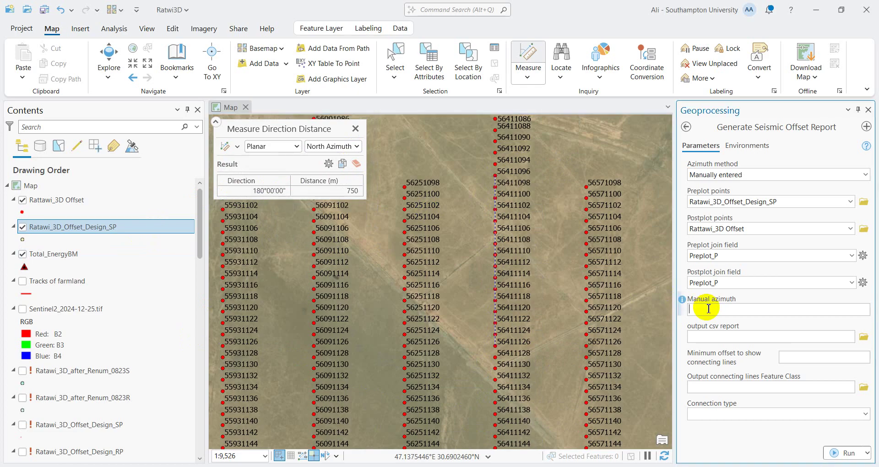
left_click(728, 347)
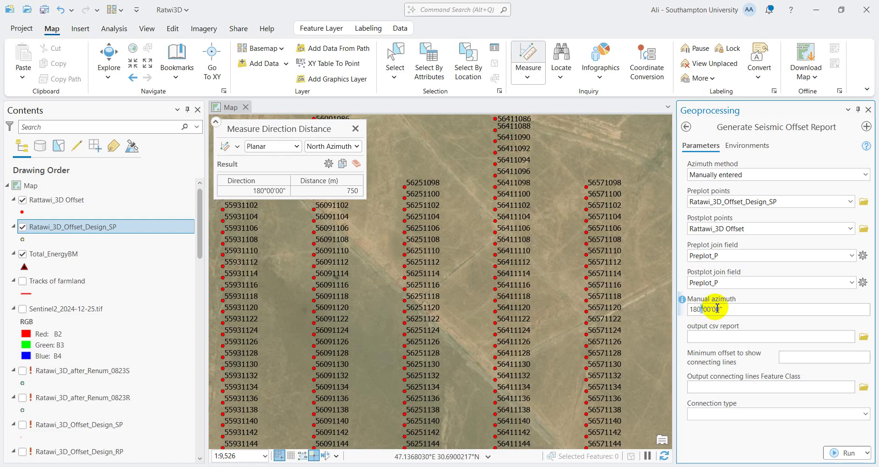
left_click_drag(728, 308, 703, 315)
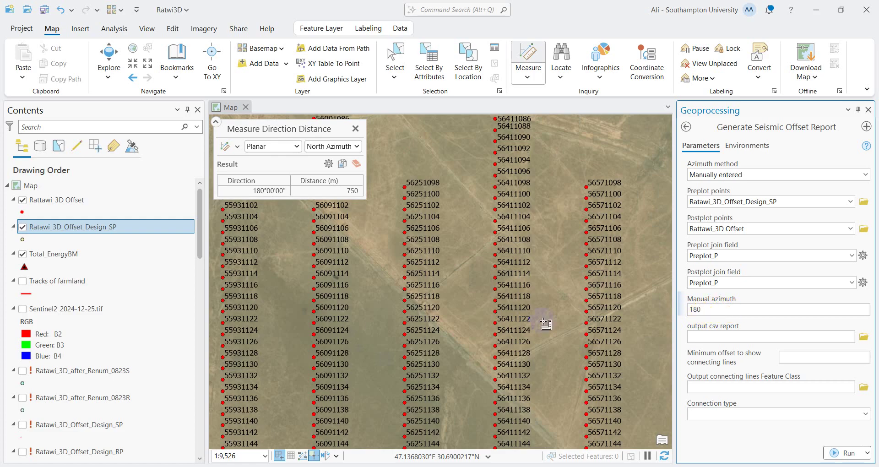
left_click(721, 321)
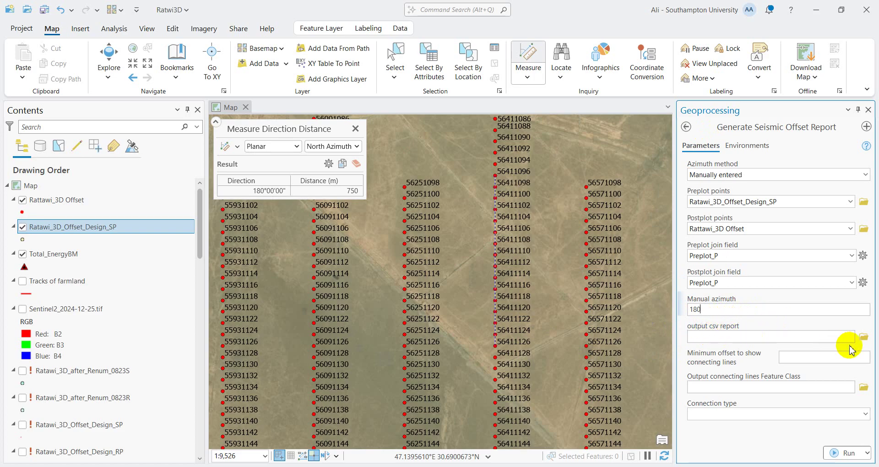
- Set the output CSV report to a file named offset report in the Ratwi 3D folder on drive D
left_click(864, 336)
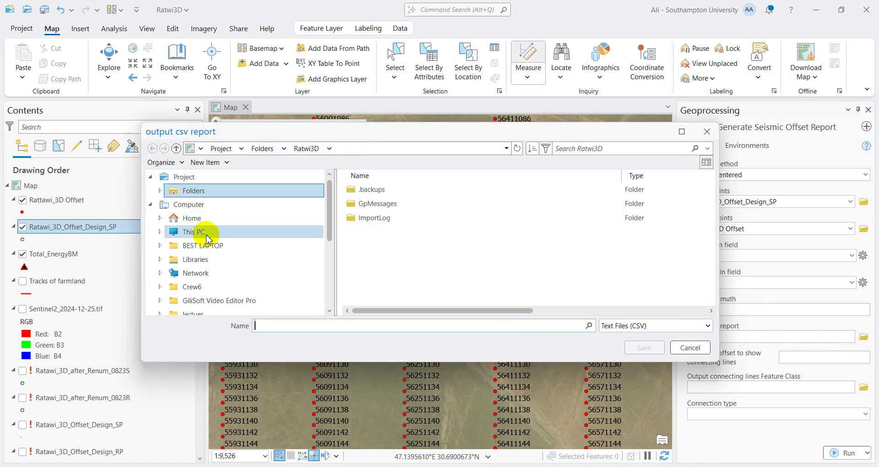
left_click(202, 232)
double_click(350, 205)
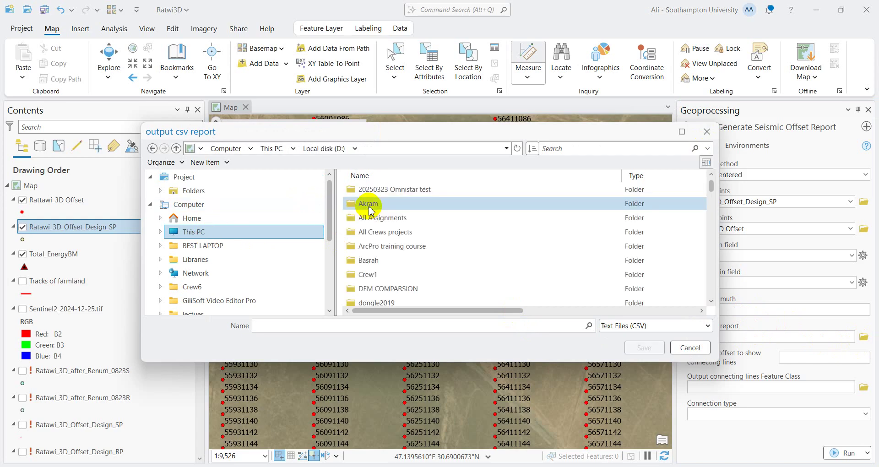
scroll(369, 210, "down", 8)
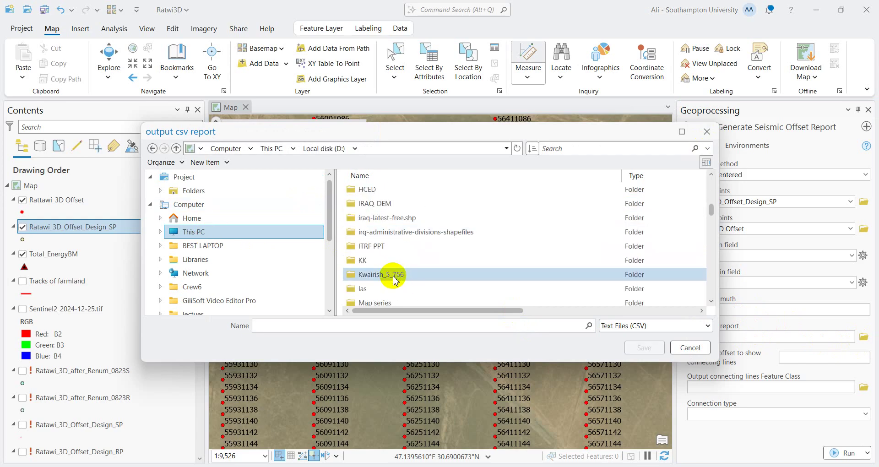
scroll(393, 279, "down", 10)
double_click(383, 278)
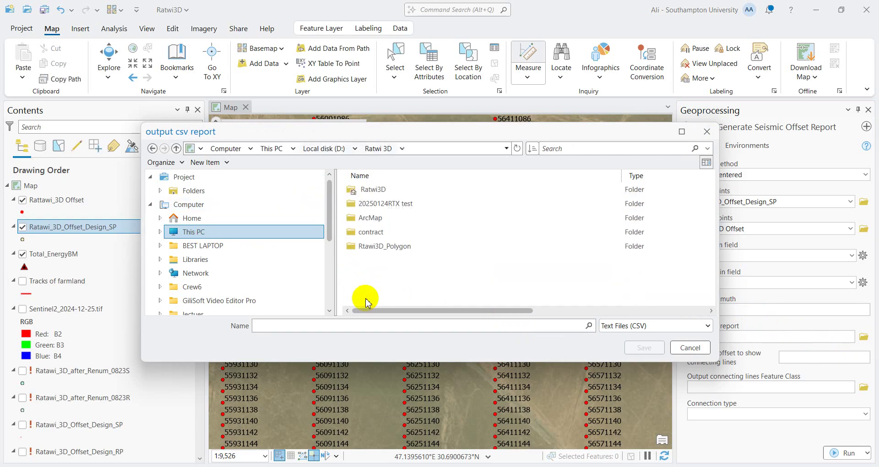
left_click(298, 324)
type("c")
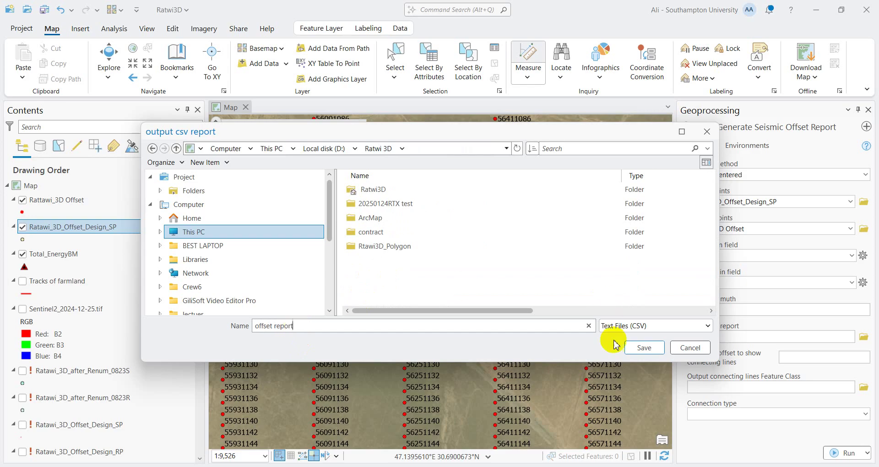
left_click(634, 349)
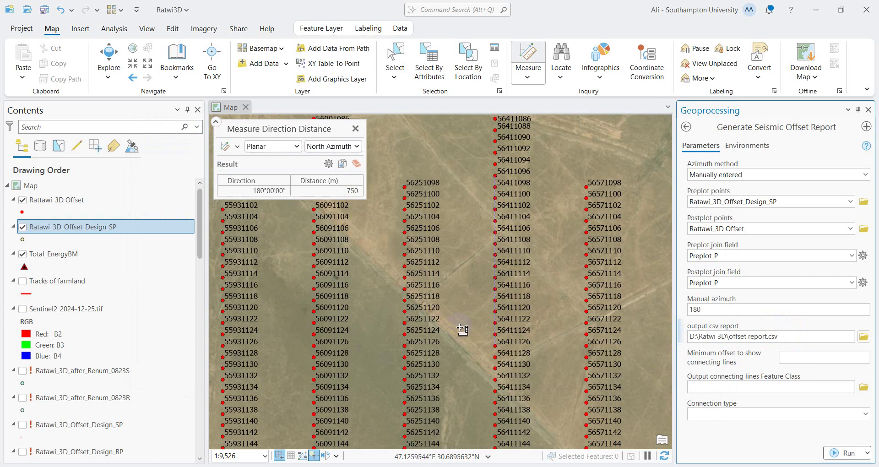
- Close the direction measurement tool and set the minimum offset to show connecting lines to 5
scroll(502, 290, "down", 5)
left_click(356, 129)
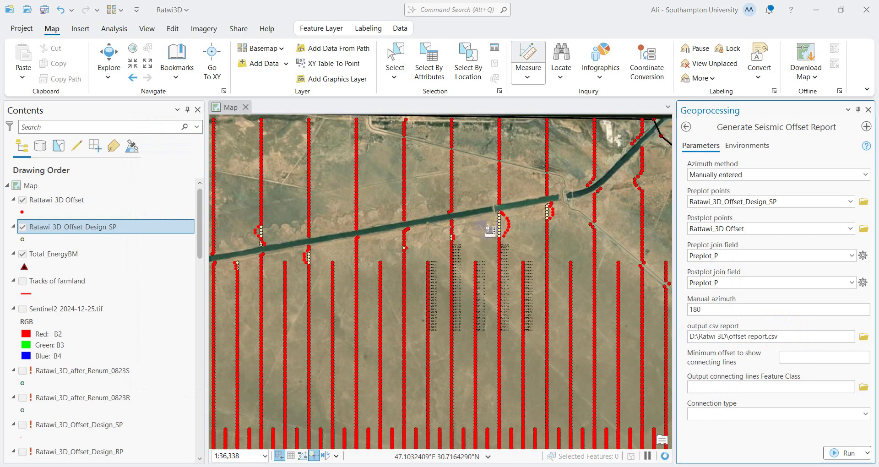
scroll(491, 228, "up", 5)
scroll(447, 226, "up", 2)
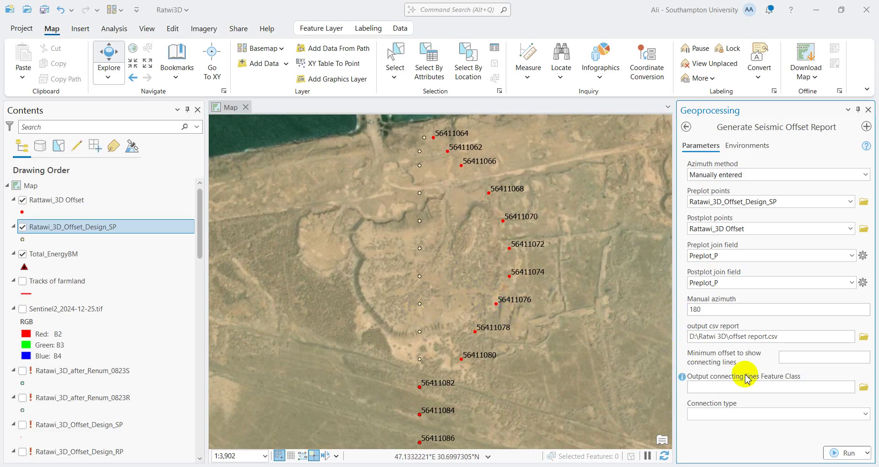
left_click(800, 361)
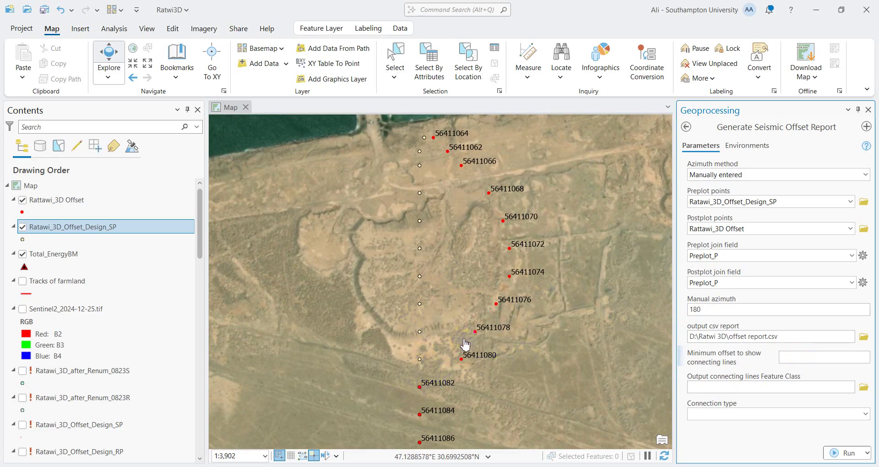
scroll(465, 343, "down", 3)
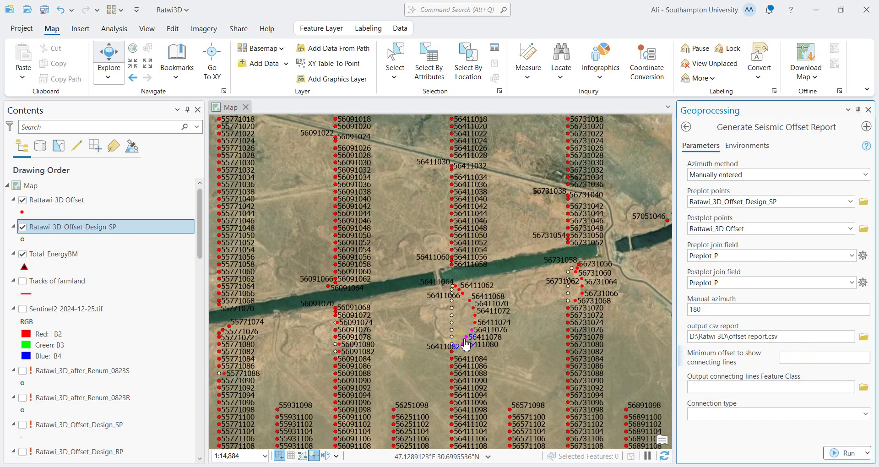
scroll(466, 344, "up", 3)
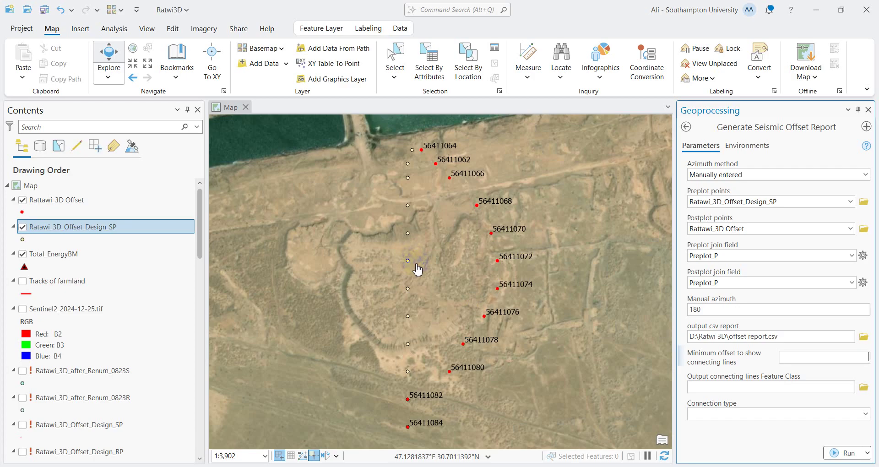
left_click(814, 353)
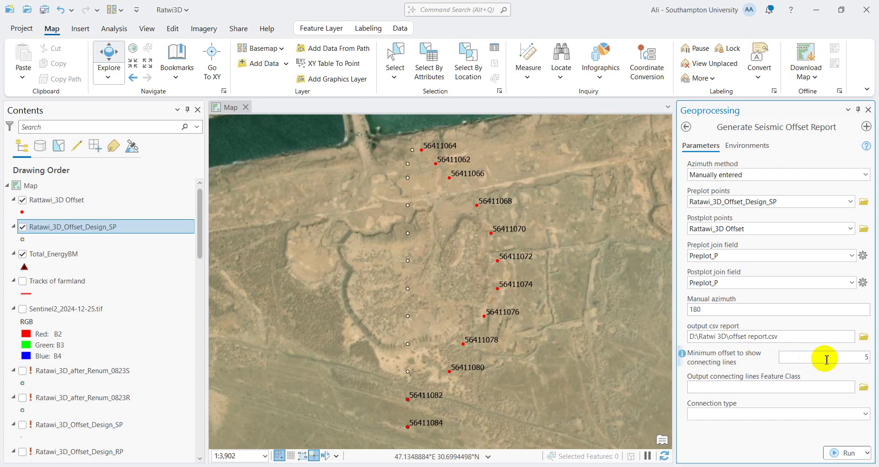
- Set the output connecting lines feature class to connection_arcs4 in Ratwi3D.gdb
left_click(864, 387)
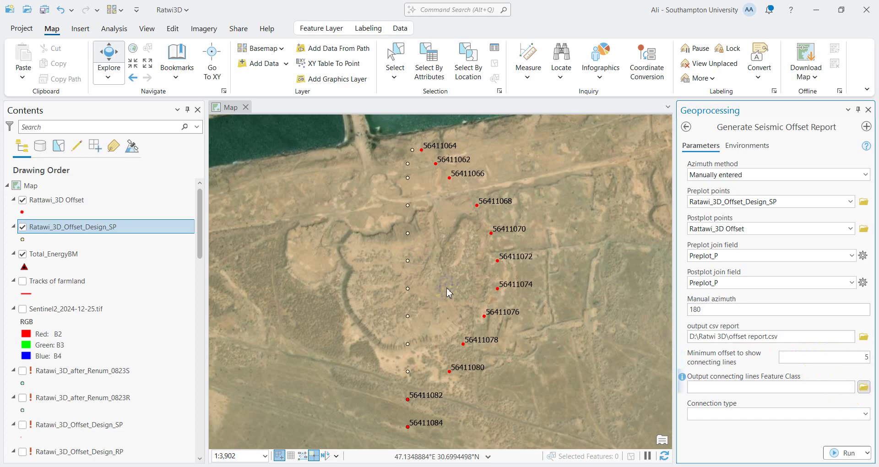
left_click(315, 200)
double_click(361, 190)
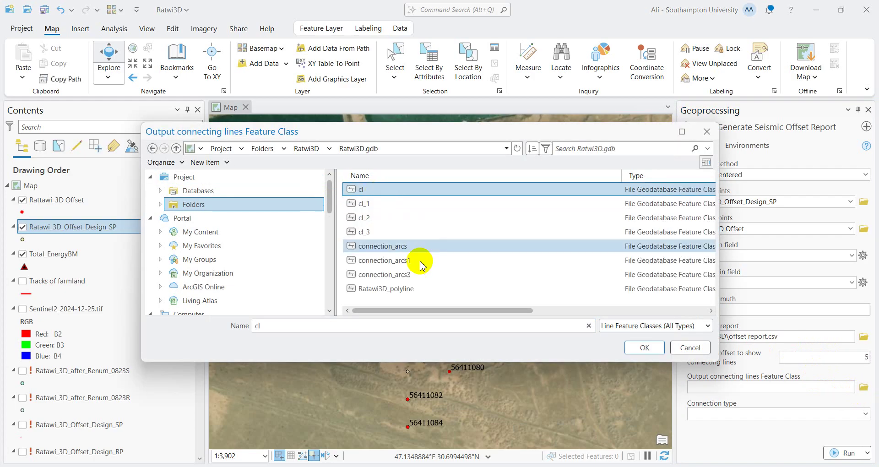
left_click(398, 275)
left_click_drag(304, 328, 317, 329)
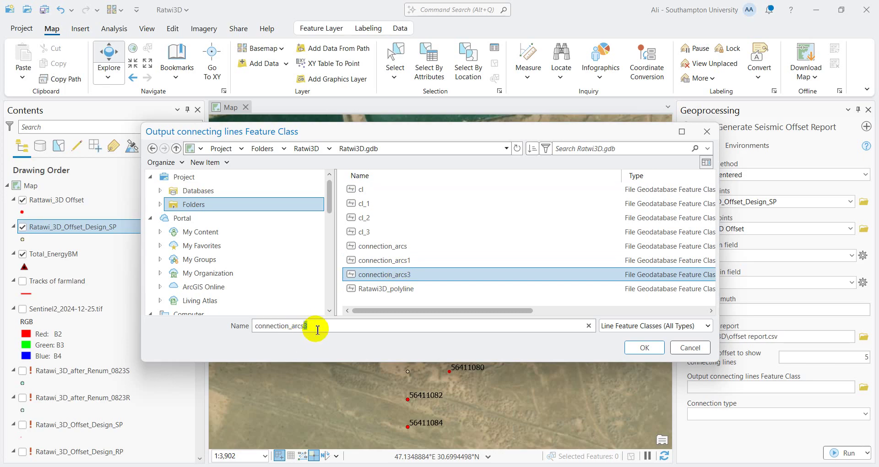
type("4")
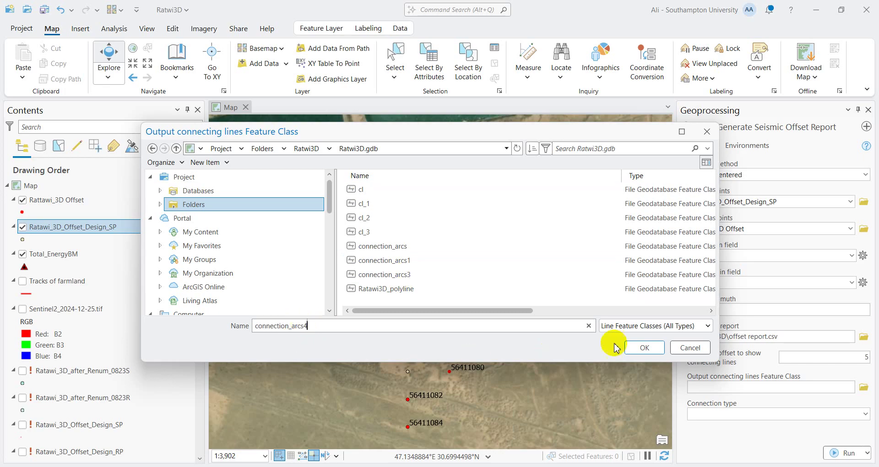
left_click(644, 349)
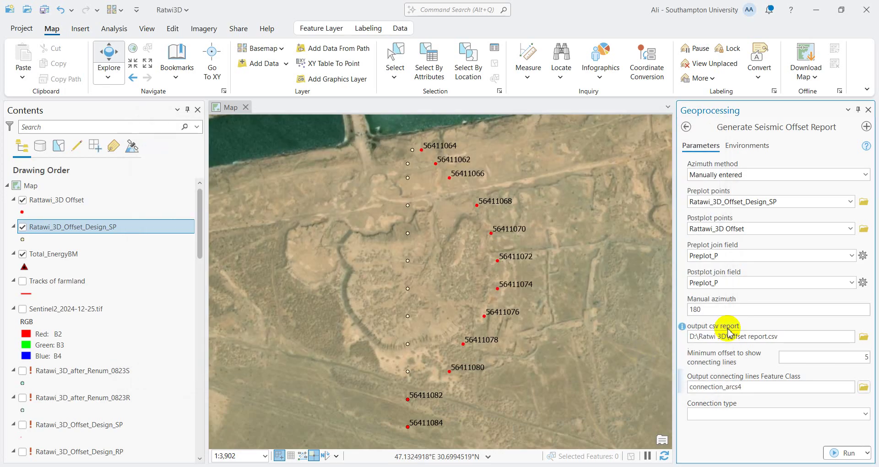
- Set the connection type to Arc and run the Generate Seismic Offset Report tool, closing its pane when it finishes
left_click(865, 414)
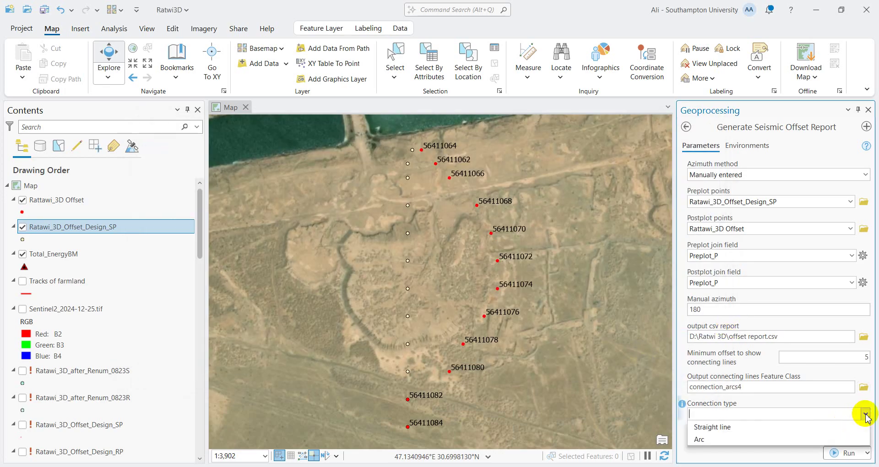
left_click(717, 439)
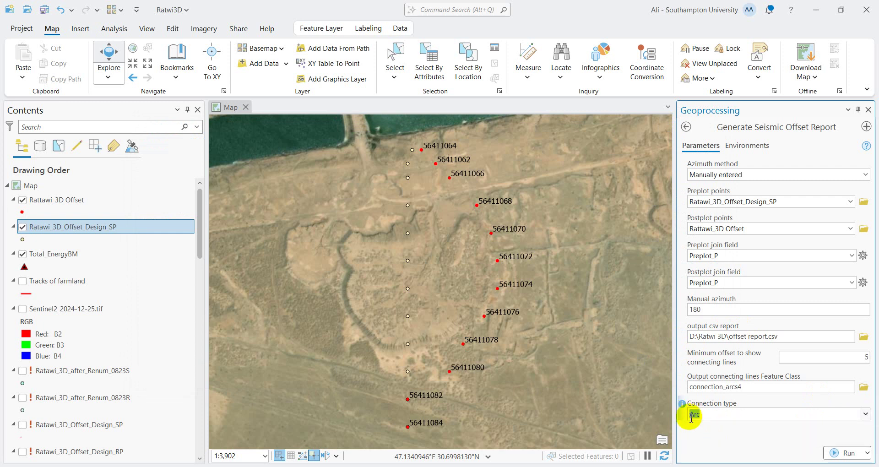
left_click(835, 455)
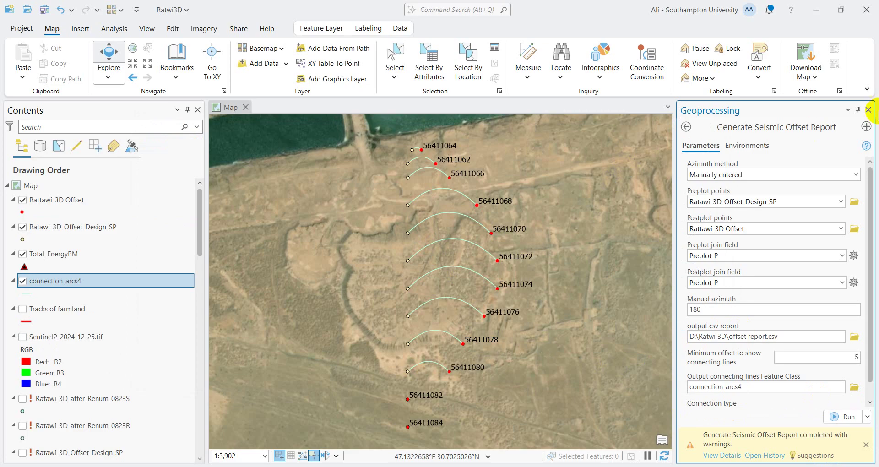
left_click(869, 109)
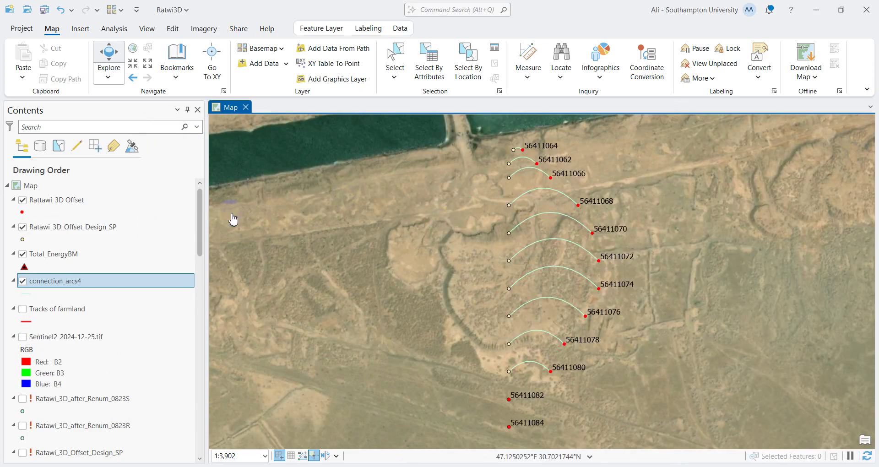
- Examine the InOff, CrOff, RnOff and Azimuth fields in the Rattawi_3D Offset attribute table
right_click(101, 197)
left_click(140, 138)
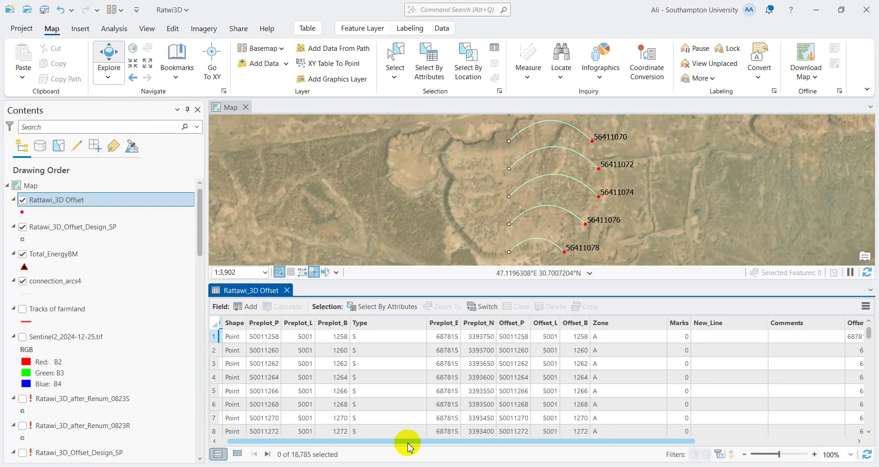
left_click_drag(402, 441, 579, 441)
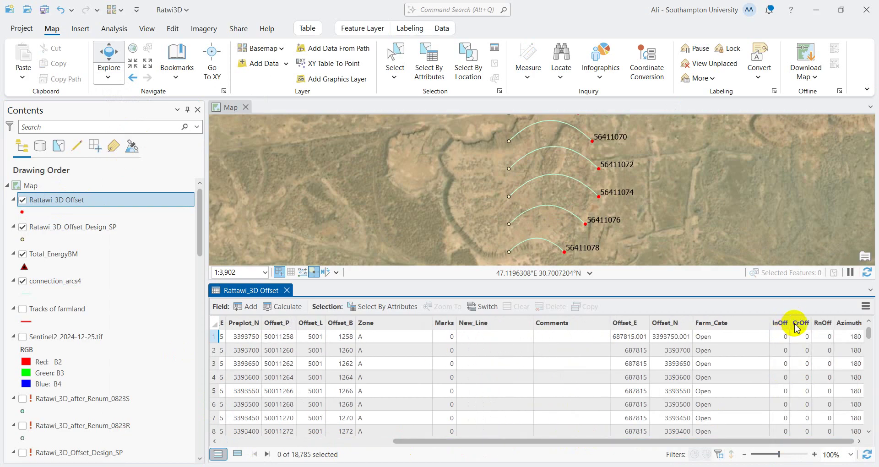
mouse_move(822, 328)
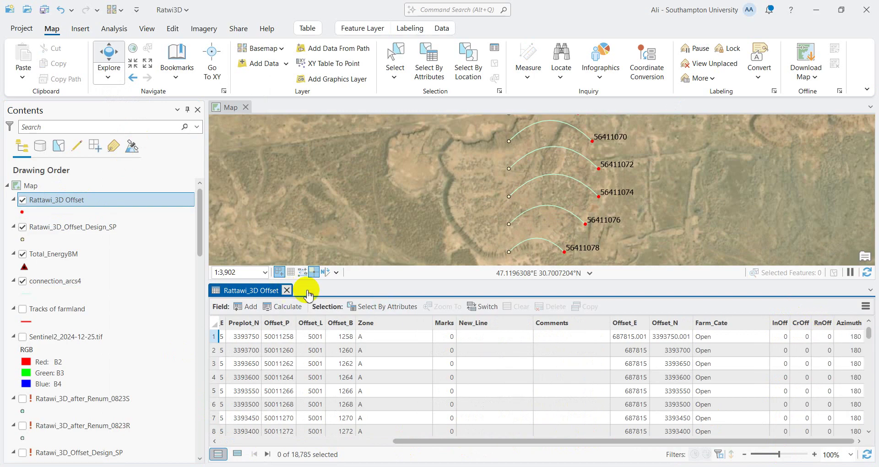
- Close the attribute table and select the offset points and connecting arcs of stations 56411066 to 56411078 on the map
left_click(287, 290)
scroll(357, 297, "down", 2)
left_click(395, 59)
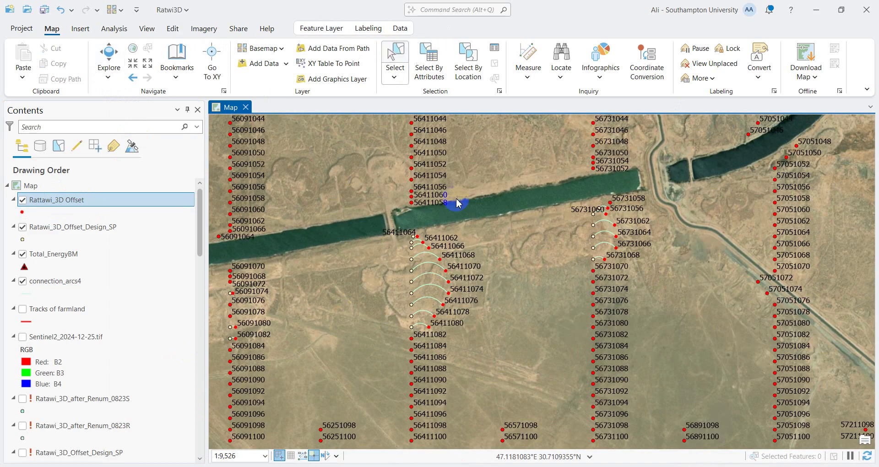
left_click_drag(381, 326, 381, 324)
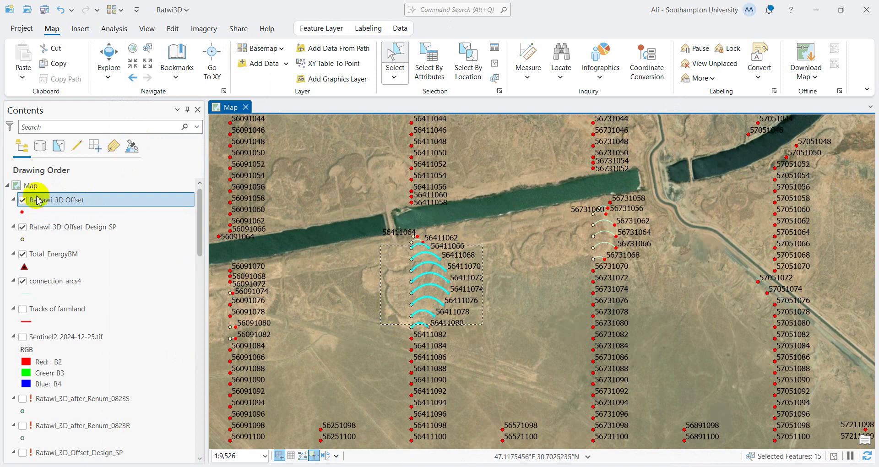
- Review the offset fields of only the selected Rattawi_3D Offset records, and close the table and clear the selection
right_click(64, 200)
left_click(102, 138)
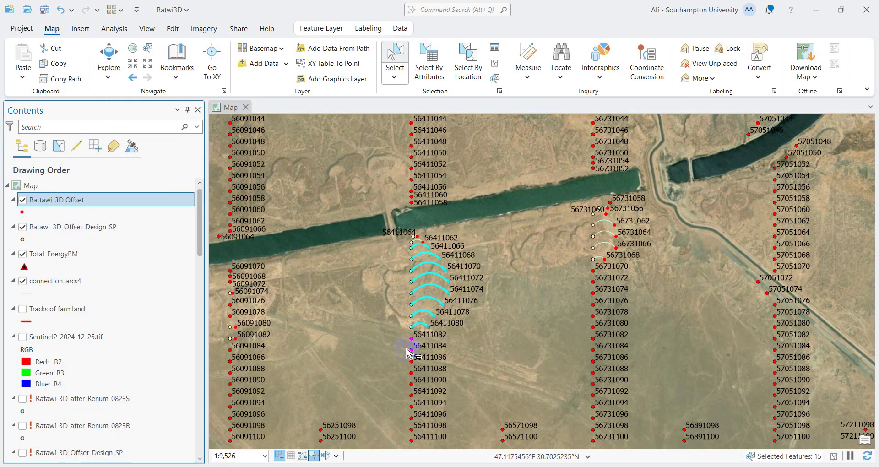
left_click(236, 454)
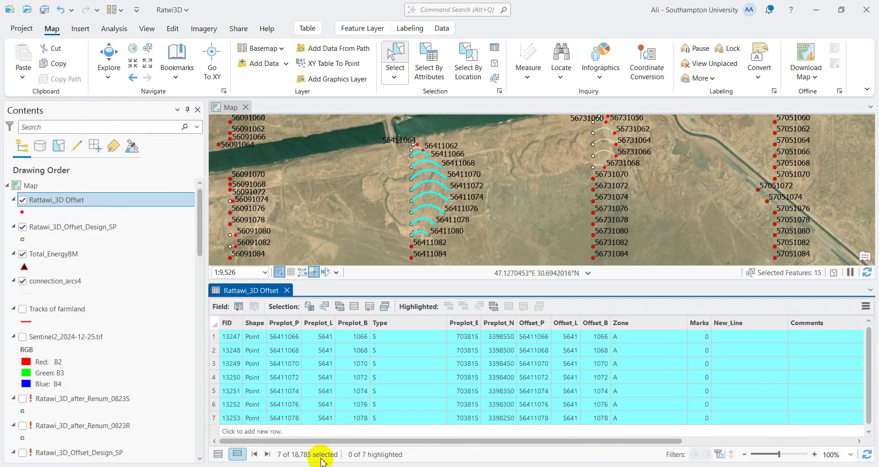
scroll(648, 429, "right", 1)
scroll(648, 428, "right", 5)
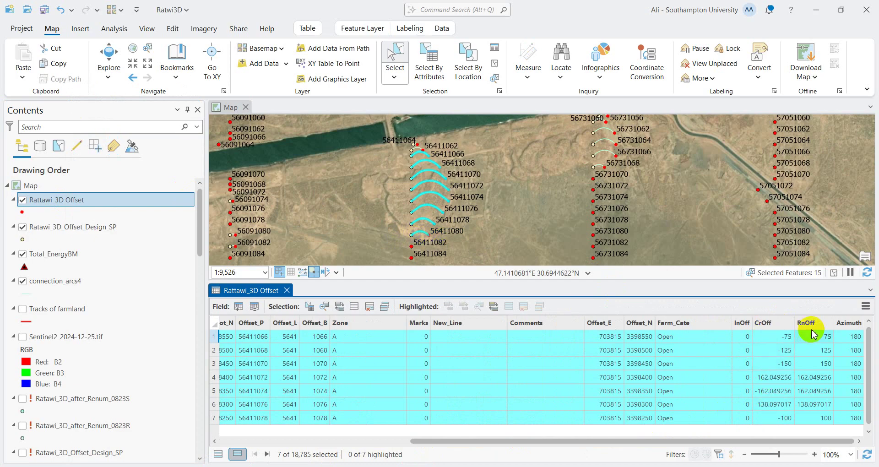
left_click(287, 290)
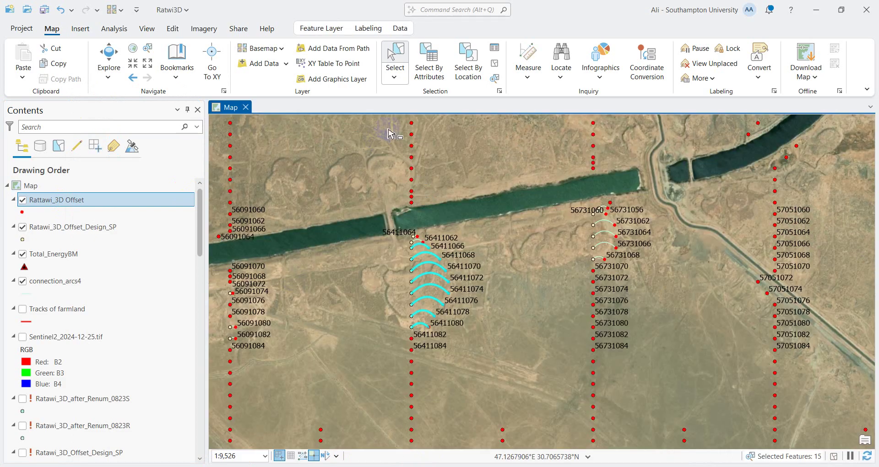
left_click(494, 65)
- Apply the Arrow at End line symbol to the connection_arcs4 layer and close its symbology settings
scroll(408, 285, "up", 4)
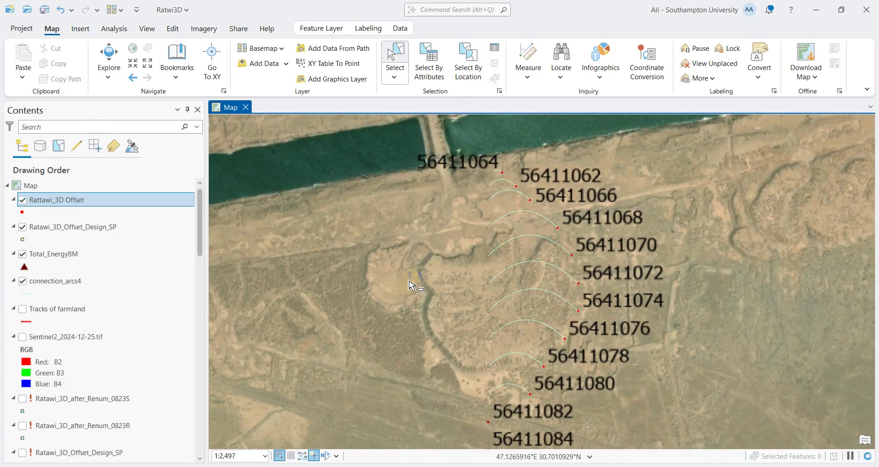
left_click(28, 301)
scroll(844, 238, "down", 1)
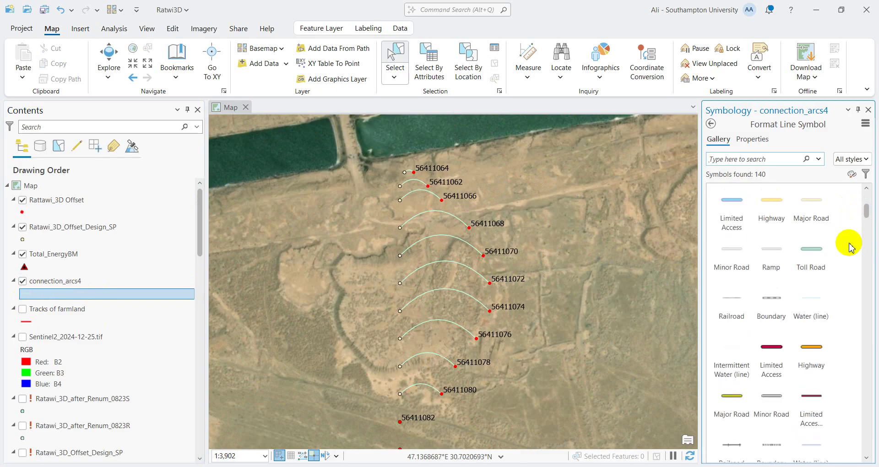
scroll(847, 249, "down", 3)
scroll(829, 287, "down", 1)
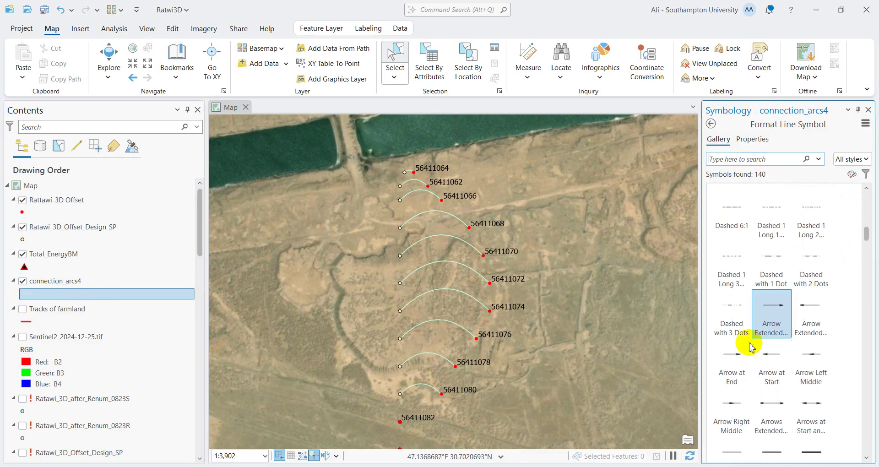
left_click(731, 367)
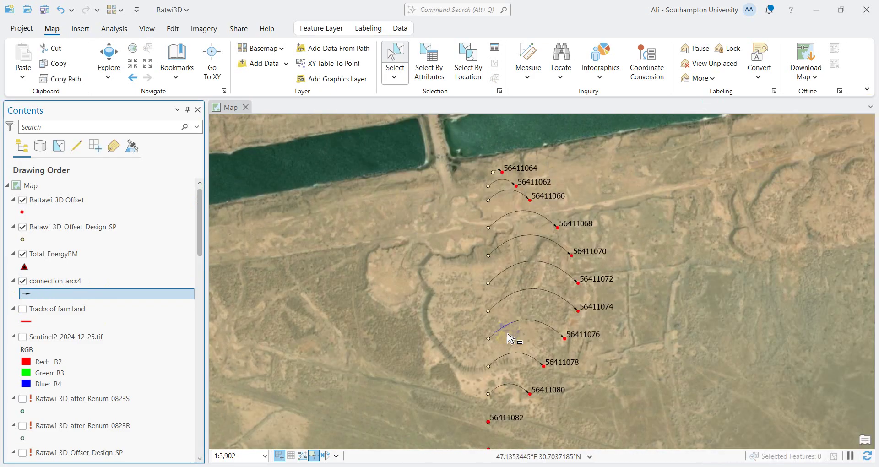
left_click(868, 109)
- Examine the InOffset, CrOffset, RangeOff, Azimuth and Conn_Type fields in the connection_arcs4 attribute table, and close it
left_click(84, 285)
right_click(84, 285)
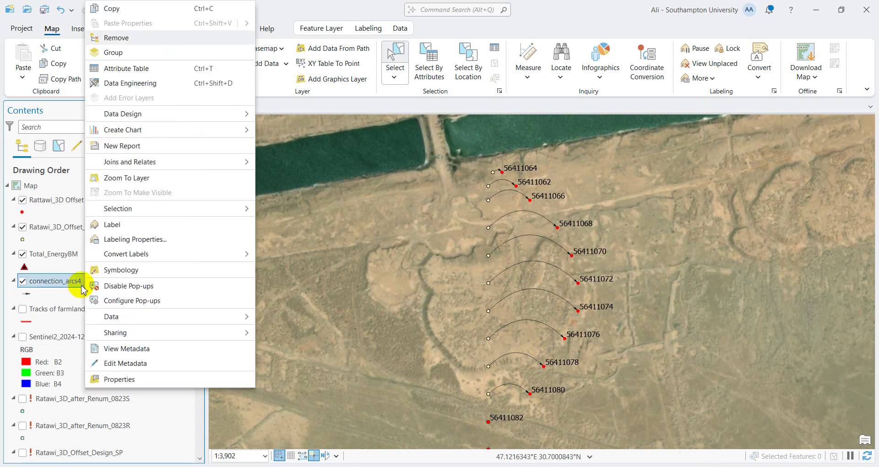
left_click(123, 67)
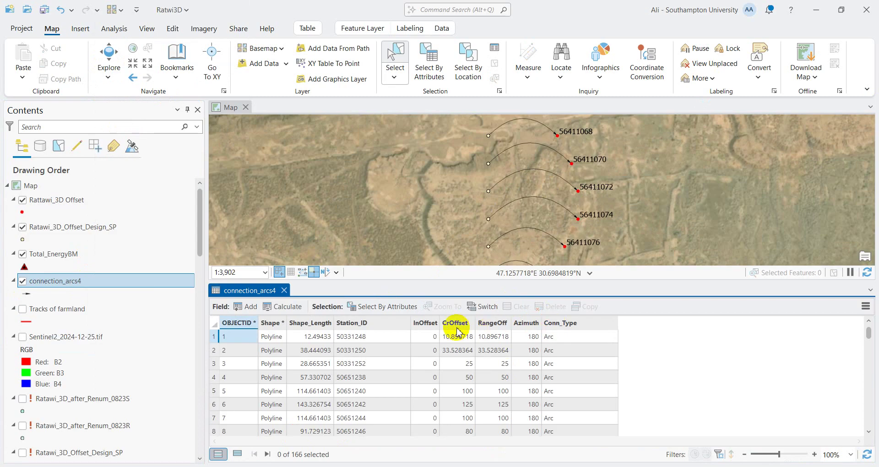
left_click(504, 325)
left_click(284, 290)
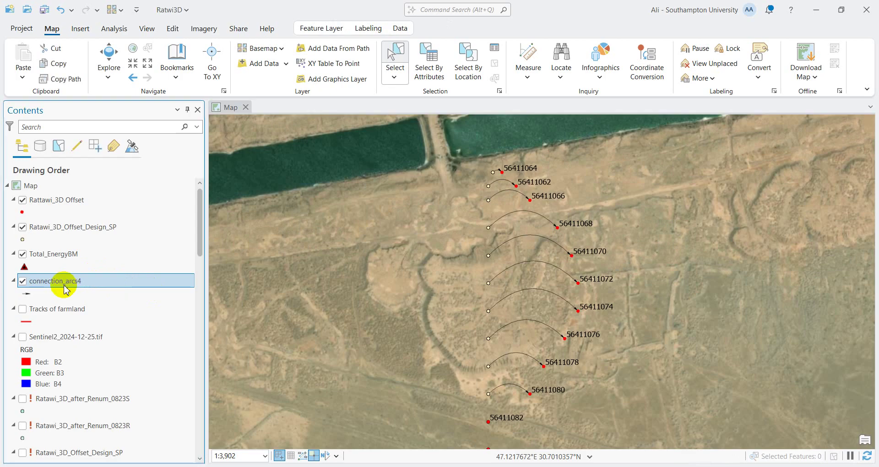
- Symbolize the connection_arcs4 layer with Unclassed Colors based on the RangeOff field and close its symbology settings
right_click(65, 286)
left_click(138, 286)
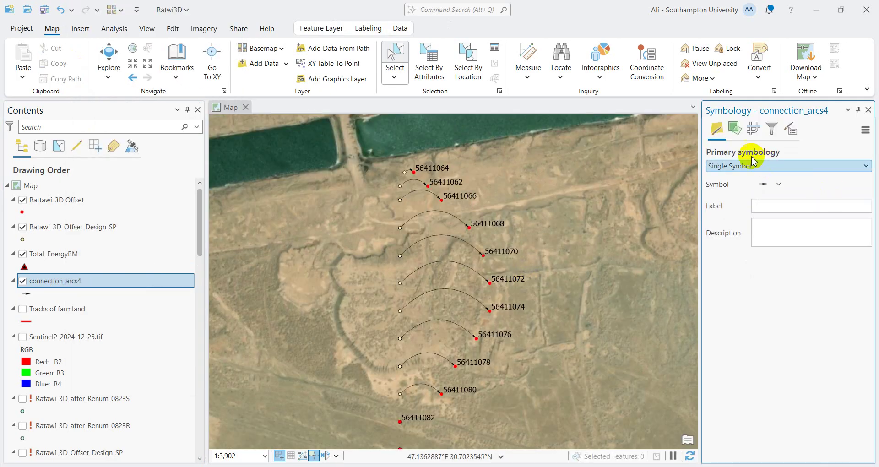
left_click(867, 166)
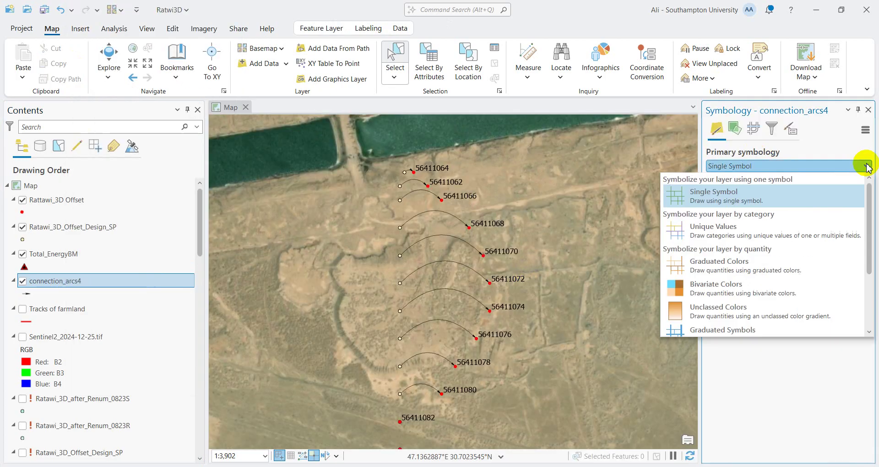
left_click(720, 310)
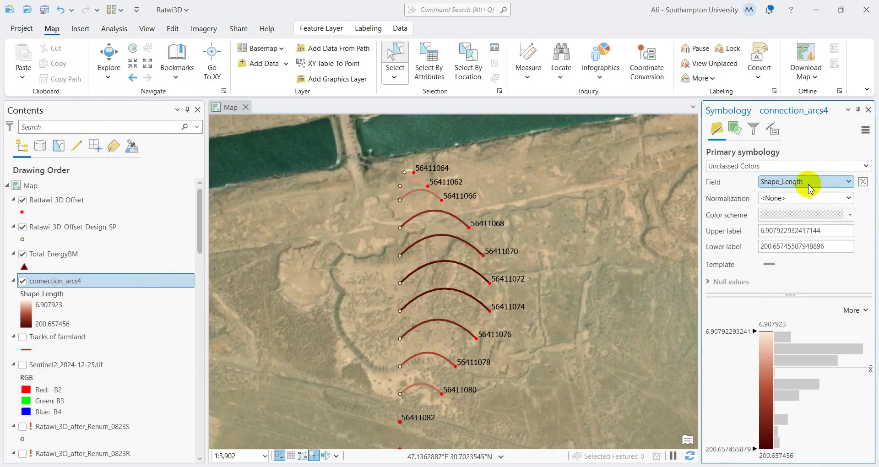
left_click(823, 183)
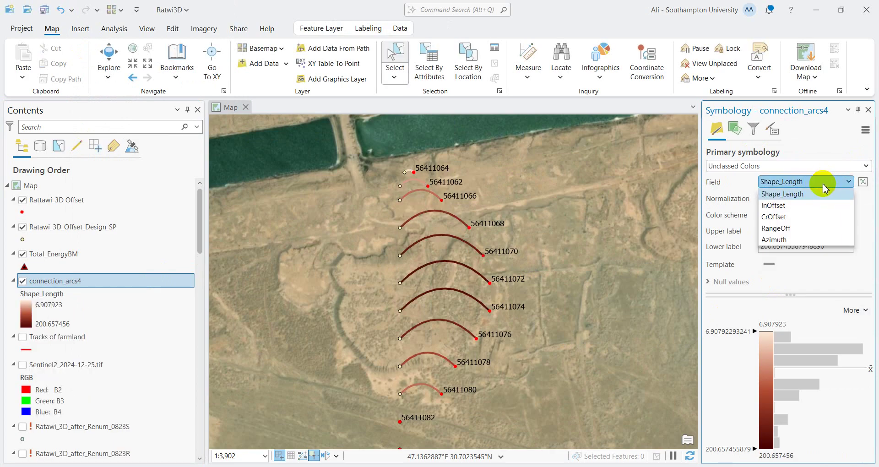
left_click(804, 229)
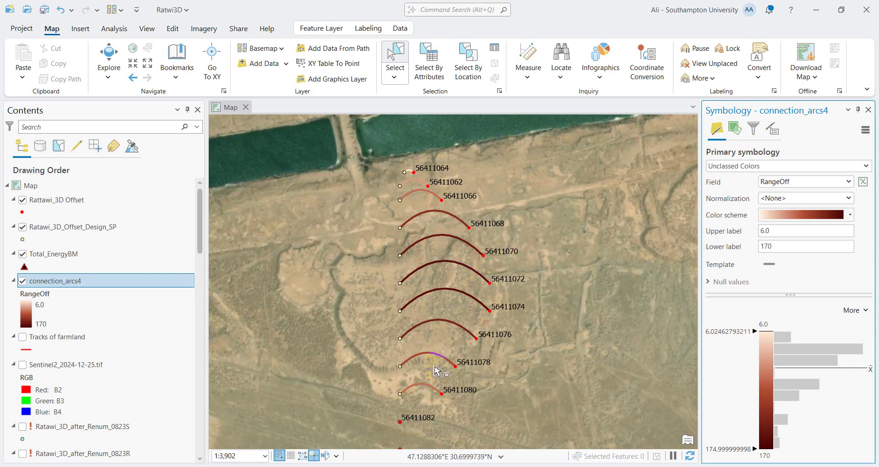
left_click(868, 110)
- Try labelling the features of the connection_arcs4 layer
scroll(568, 268, "down", 5)
scroll(568, 267, "up", 4)
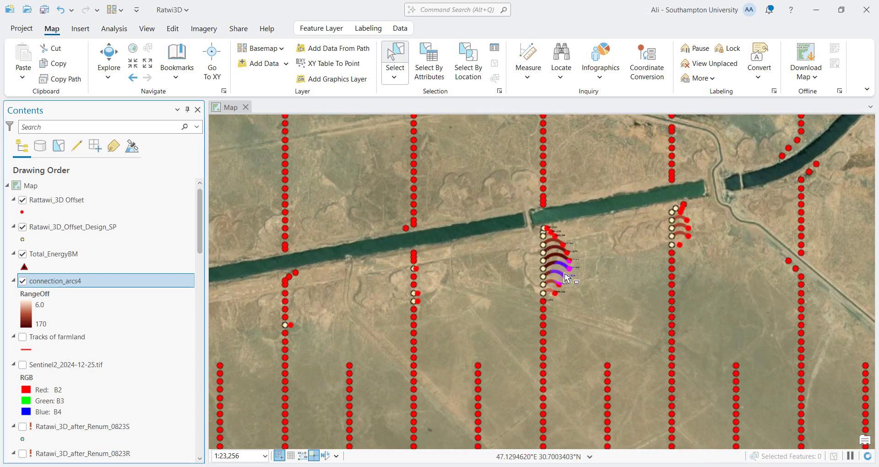
right_click(37, 282)
left_click(112, 223)
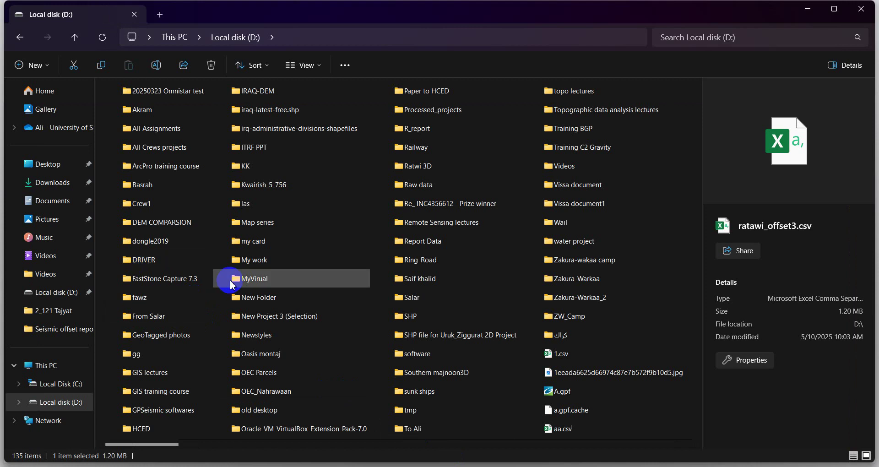
- Switch to File Explorer and open offset report.csv from the Ratwi 3D folder on drive D:, dismissing the data conversion prompt
left_click(232, 285)
key("r")
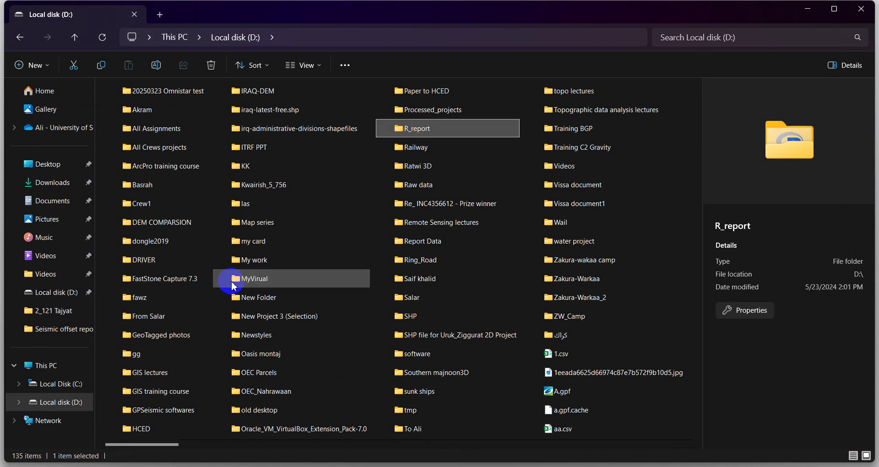
double_click(438, 171)
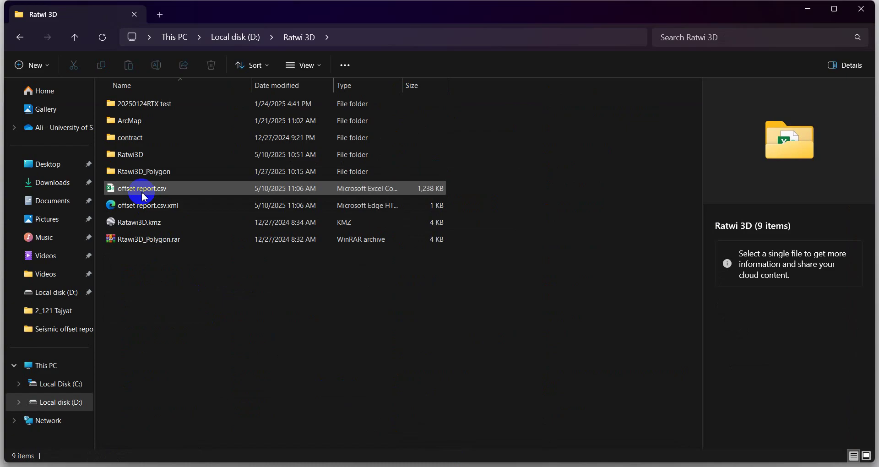
double_click(144, 196)
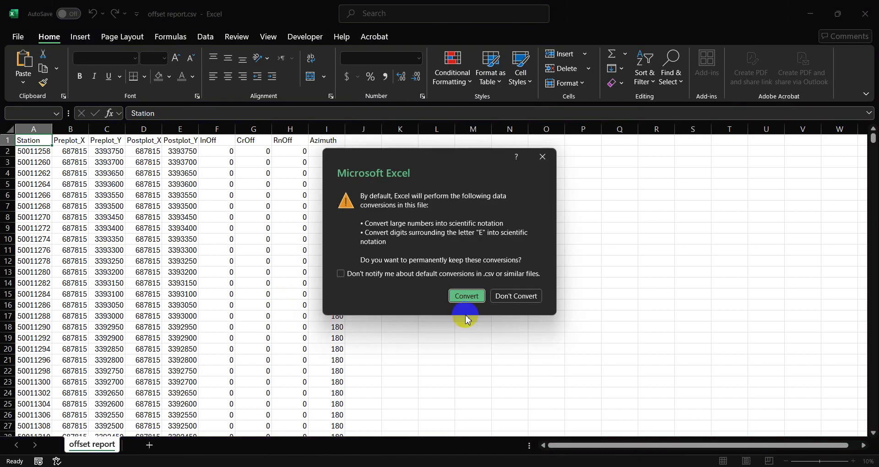
left_click(542, 156)
left_click(472, 238)
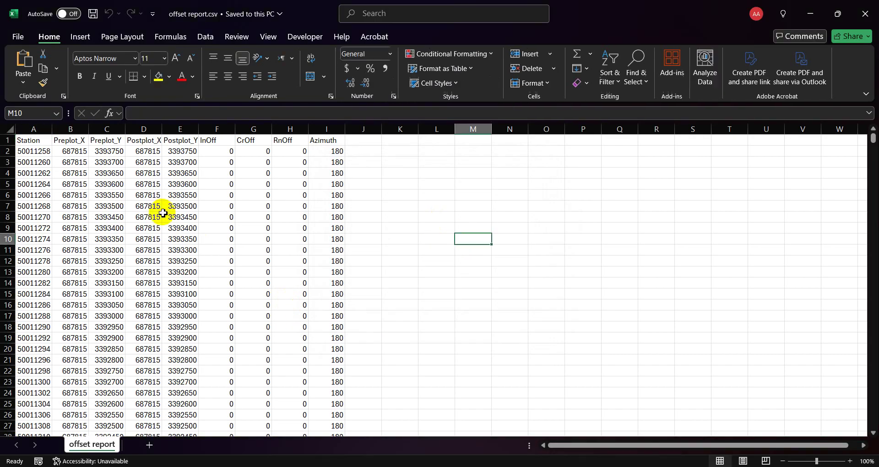
- Review the station, preplot and postplot coordinate, offset and azimuth columns of the CSV report
left_click(30, 129)
left_click(32, 151)
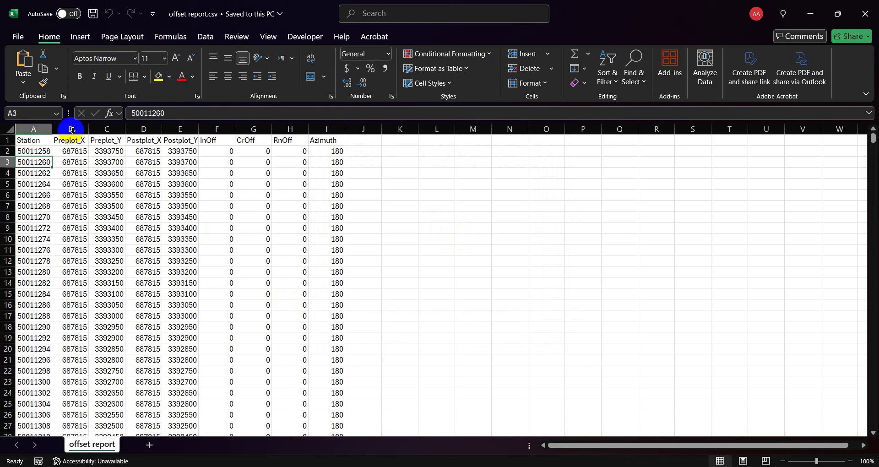
left_click_drag(70, 128, 289, 128)
left_click(326, 129)
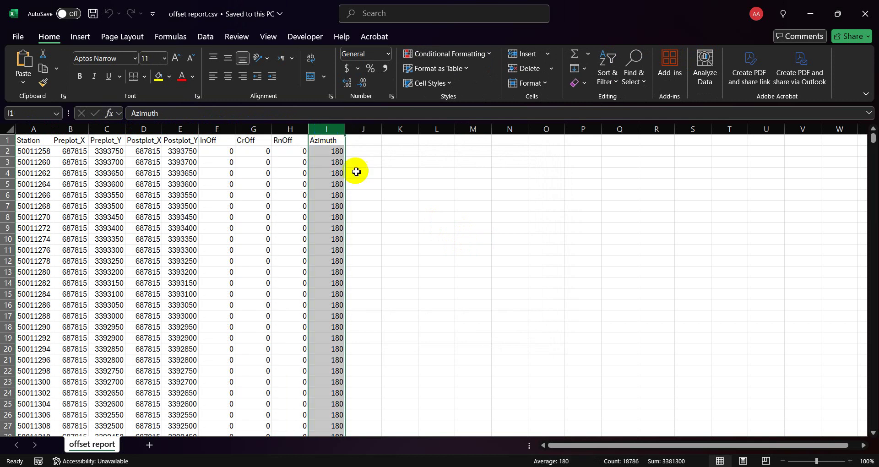
left_click(436, 217)
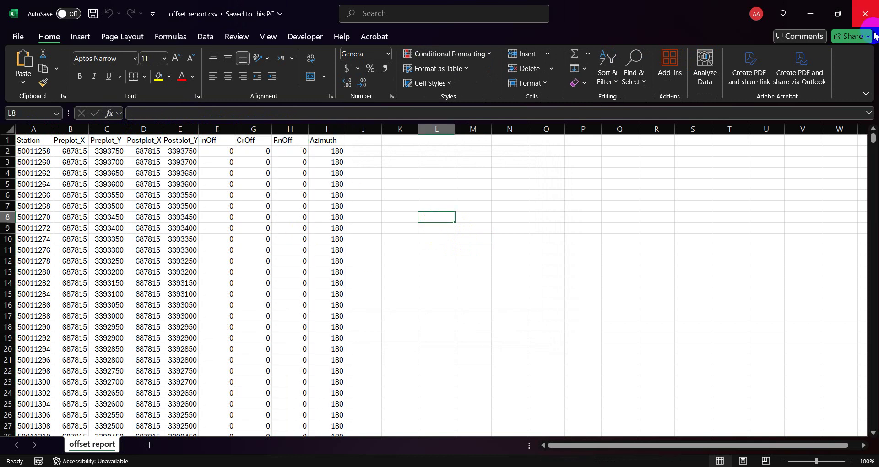
- Close the CSV report, switch back to ArcGIS Pro and hide the connection_arcs4 layer
left_click(865, 14)
key("alt+Tab")
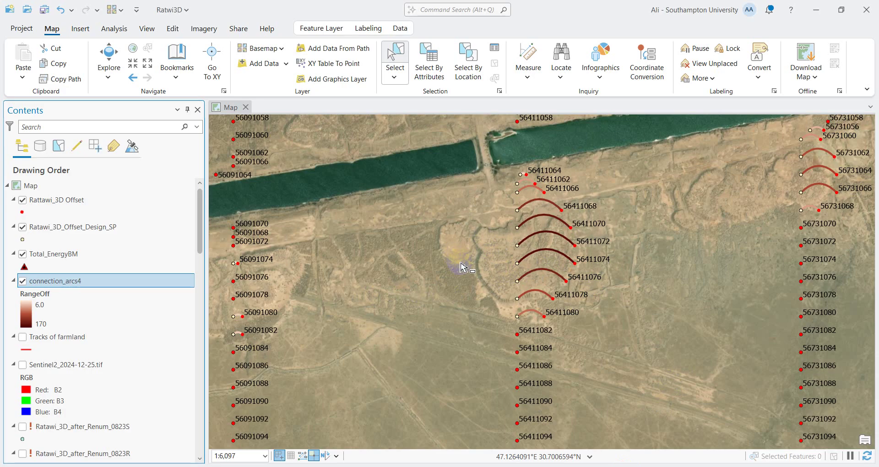
scroll(460, 267, "down", 4)
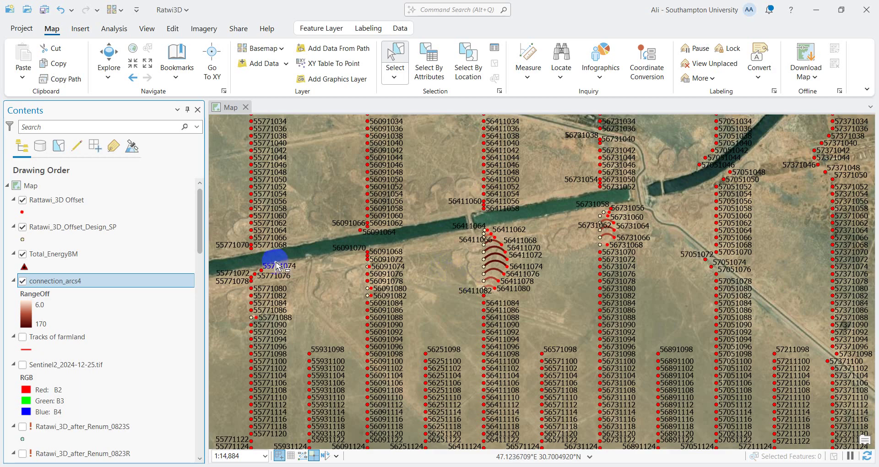
left_click(23, 284)
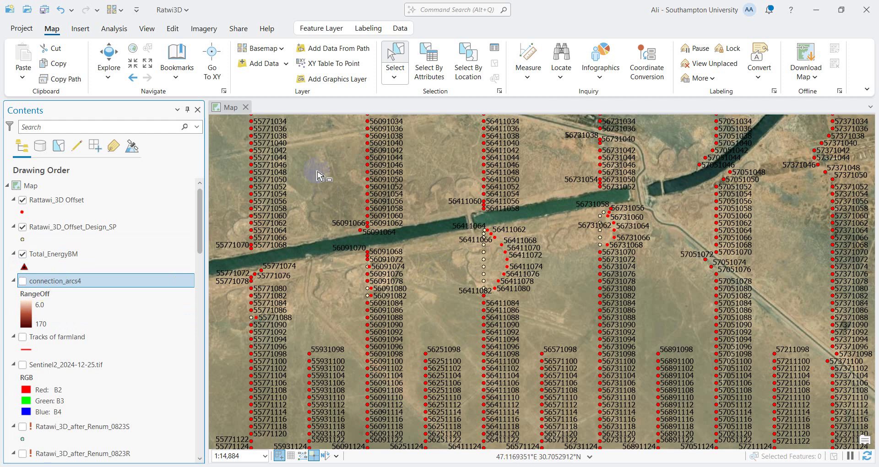
- Locate the Generate Seismic Offset Report script tool inside SeismicOffsetReport.atbx in the project catalog
left_click(150, 33)
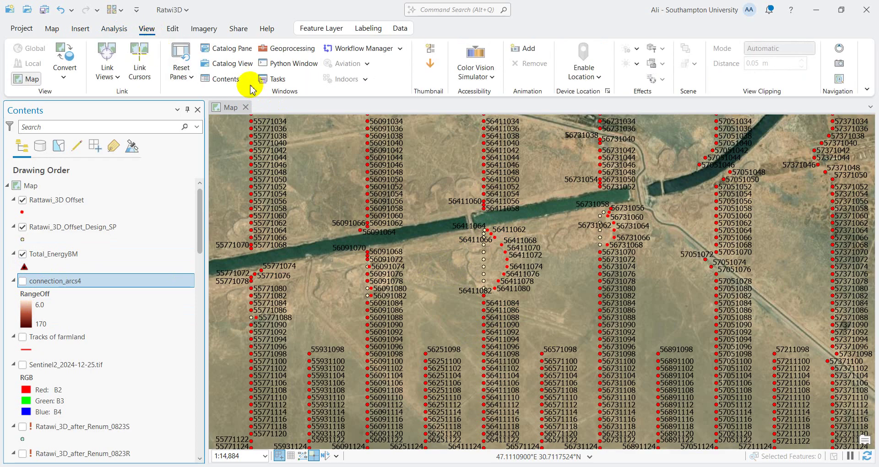
left_click(239, 51)
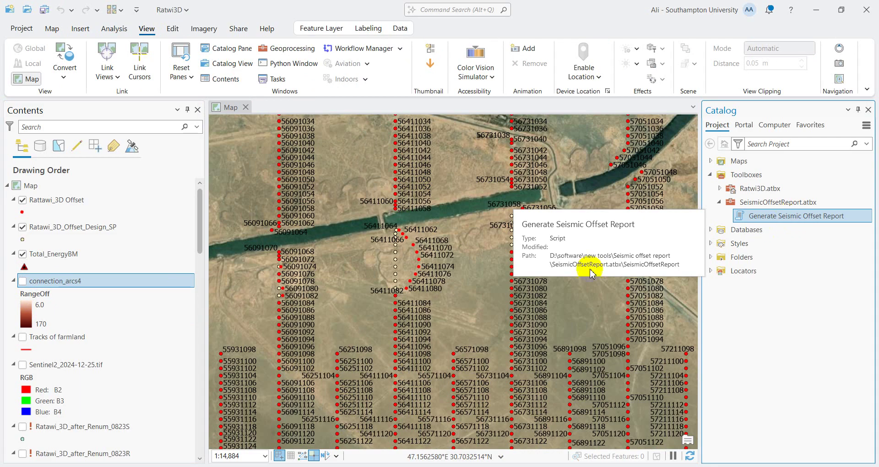
scroll(442, 297, "up", 3)
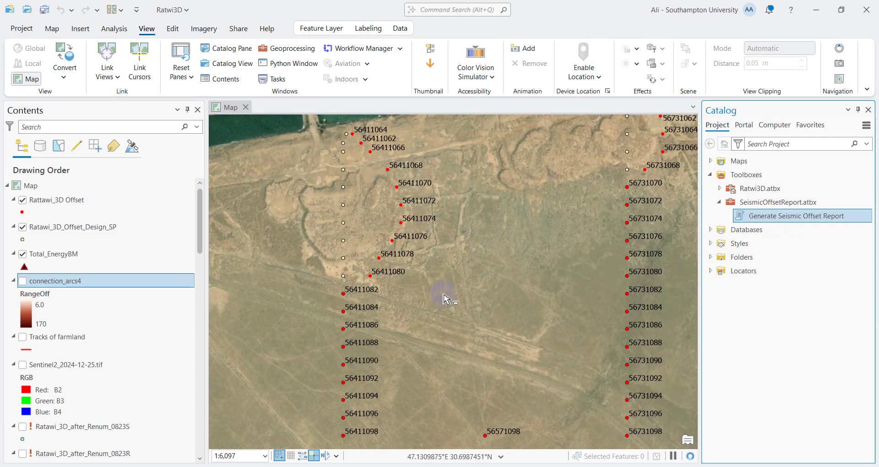
scroll(443, 299, "down", 2)
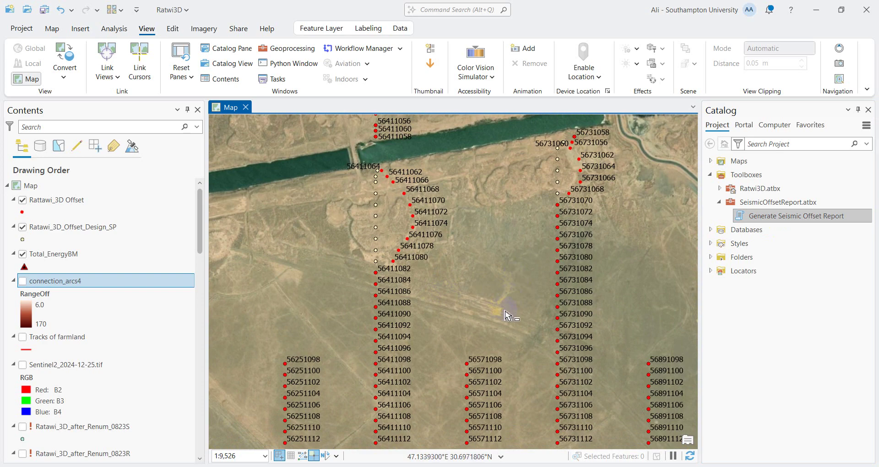
left_click(745, 222)
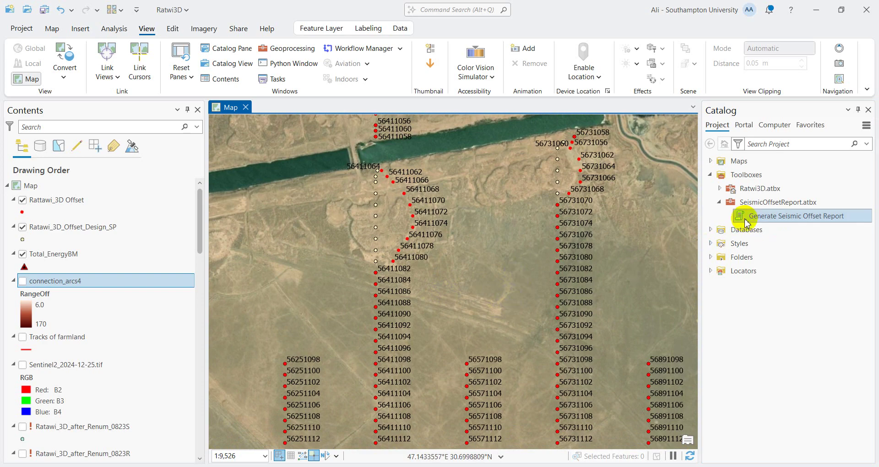
left_click_drag(746, 222, 765, 221)
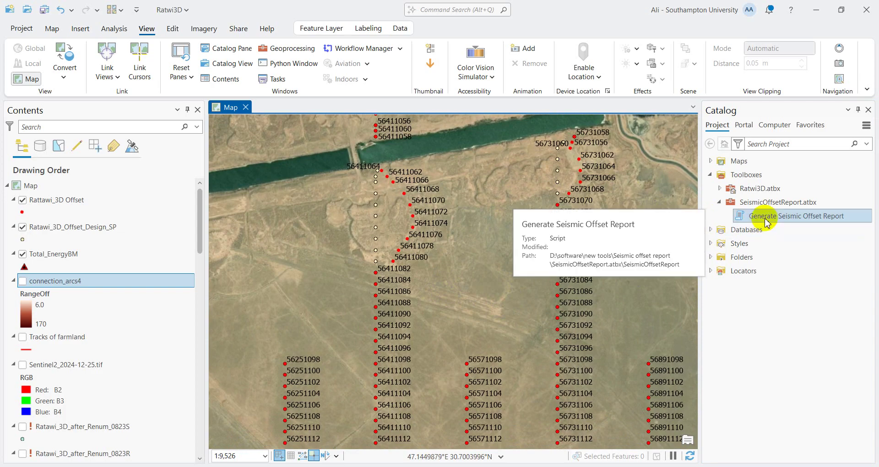
left_click_drag(767, 223, 378, 282)
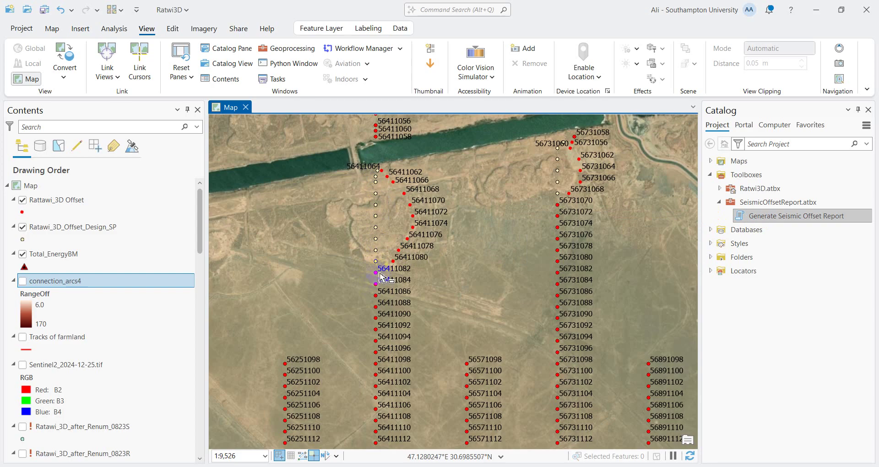
mouse_move(397, 183)
left_mouse_down()
mouse_move(381, 169)
mouse_move(406, 233)
mouse_move(388, 264)
mouse_move(404, 253)
left_mouse_up()
left_click_drag(384, 258, 388, 246)
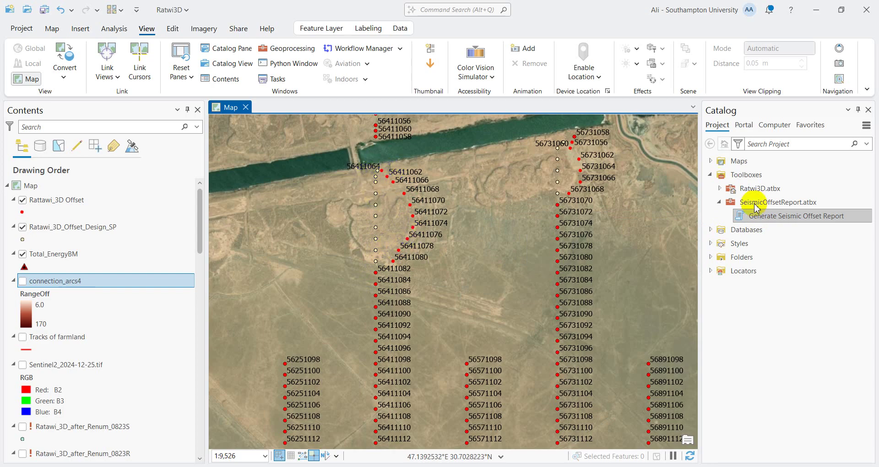
- Open the Generate Seismic Offset Report script tool and close the project catalog
left_click(746, 218)
double_click(748, 218)
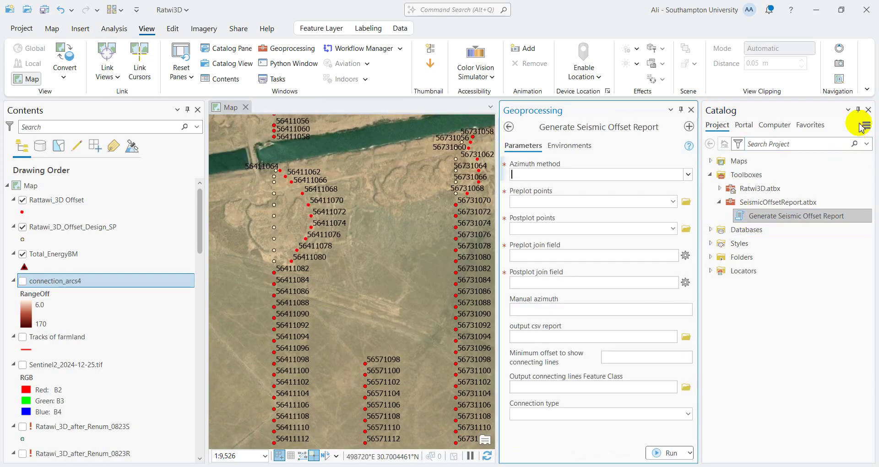
left_click(868, 110)
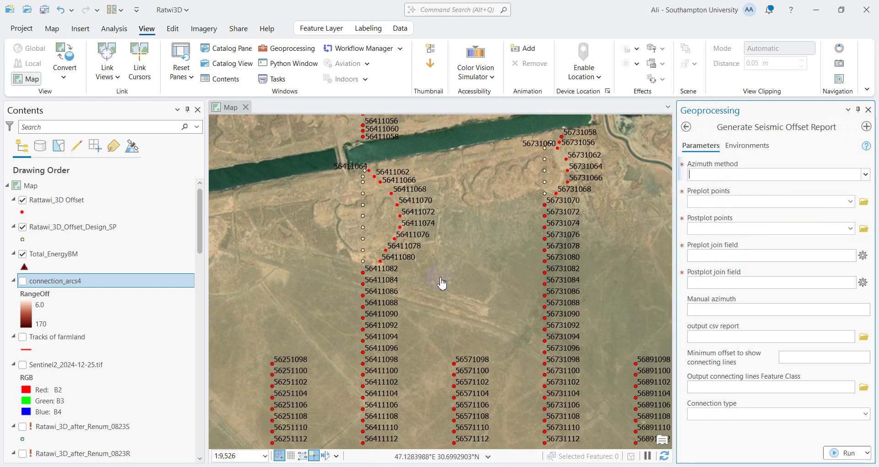
- Remove the connection_arcs4 layer from the map
left_click(94, 287)
right_click(94, 286)
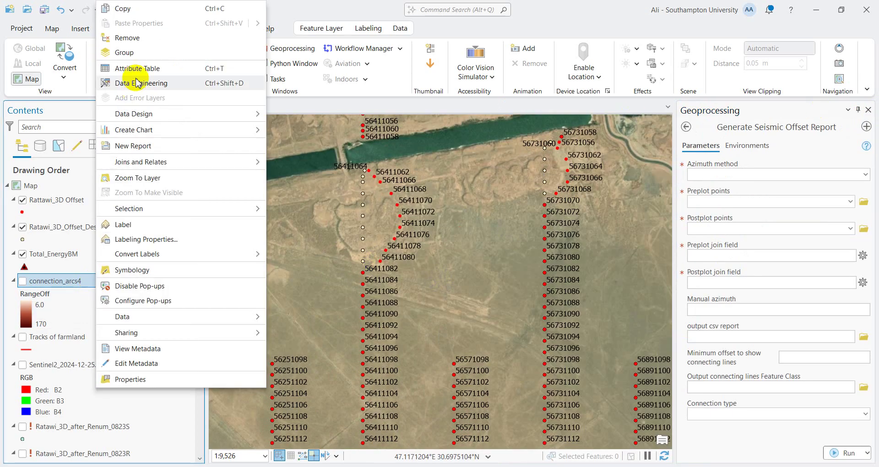
left_click(131, 36)
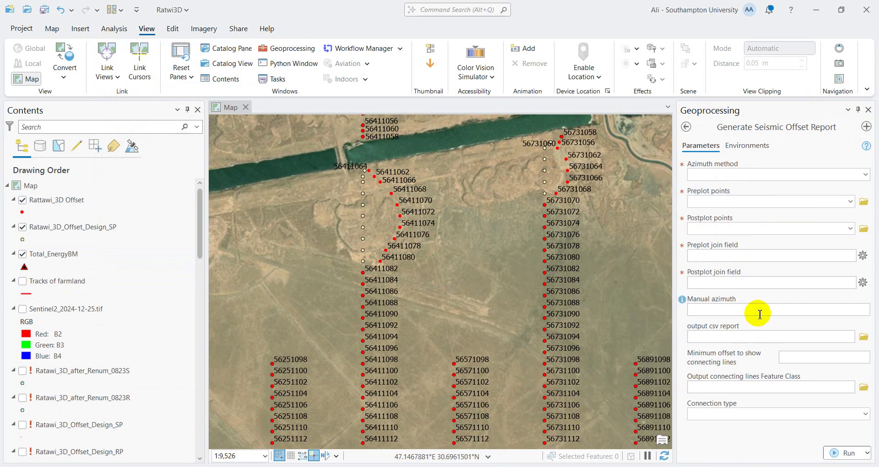
- Try the Calculated Azimuth and Manually entered azimuth methods, leaving the tool on Calculated Azimuth
left_click(865, 174)
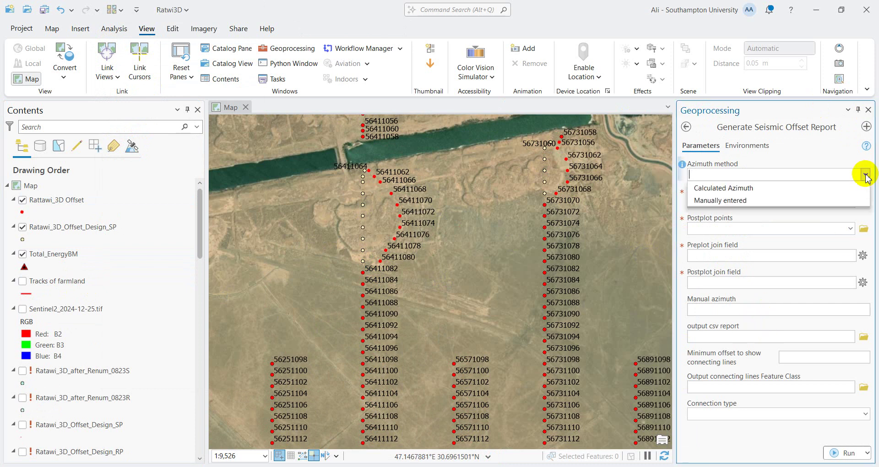
left_click(724, 188)
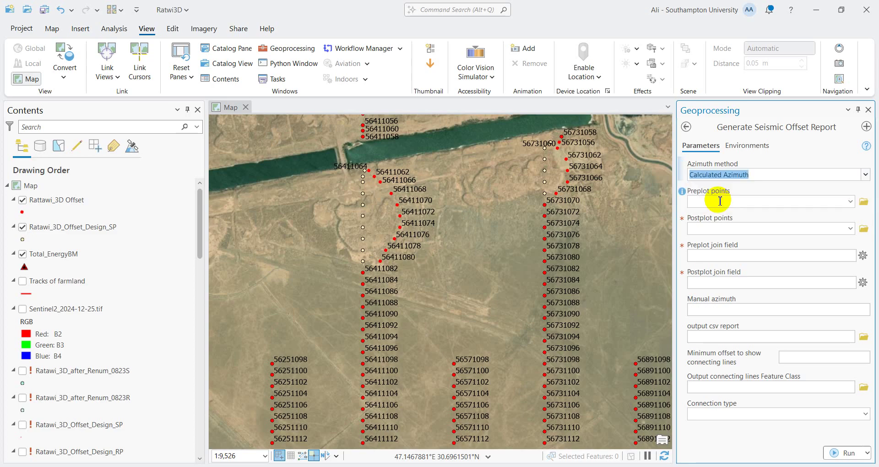
scroll(363, 182, "up", 3)
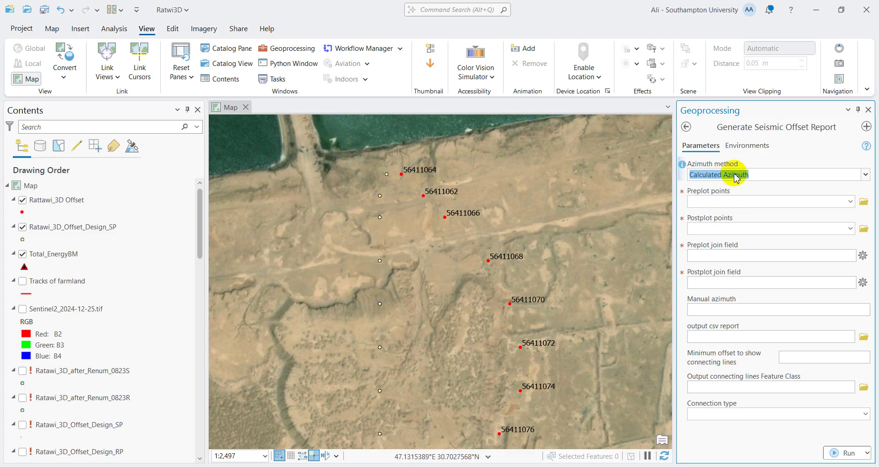
left_click(865, 175)
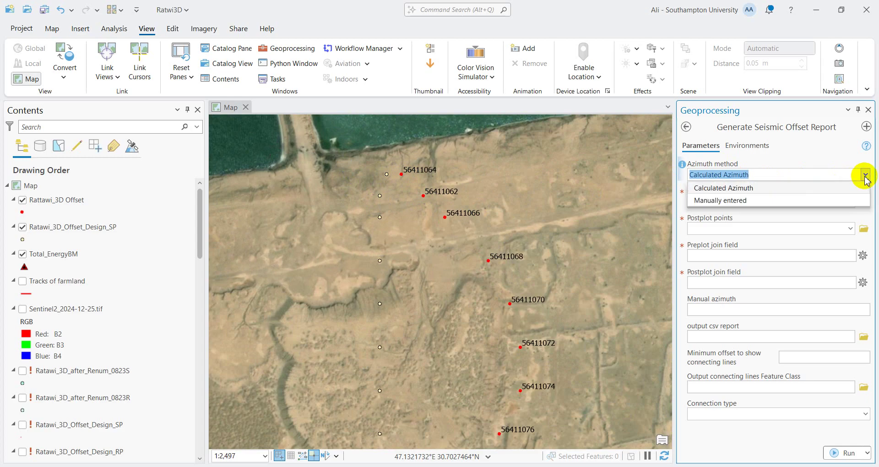
left_click(752, 208)
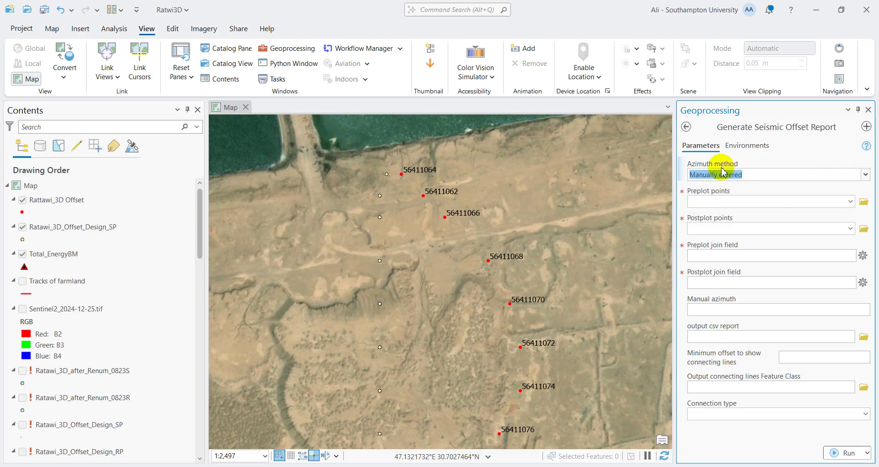
left_click(866, 175)
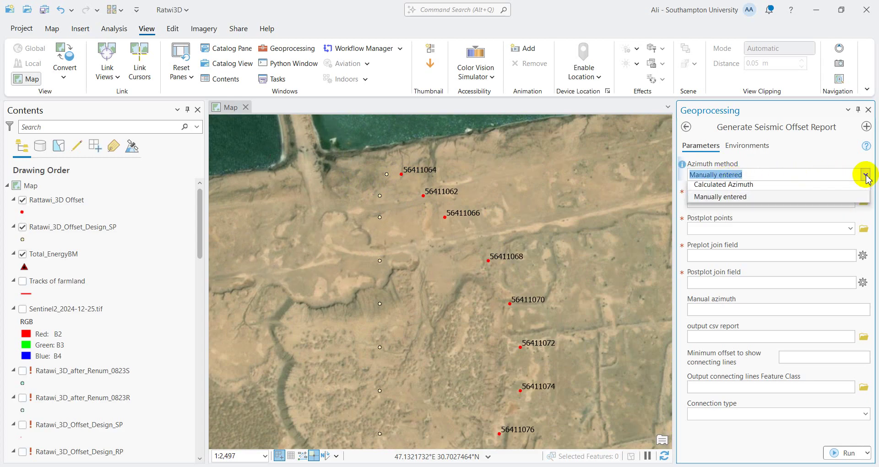
left_click(794, 189)
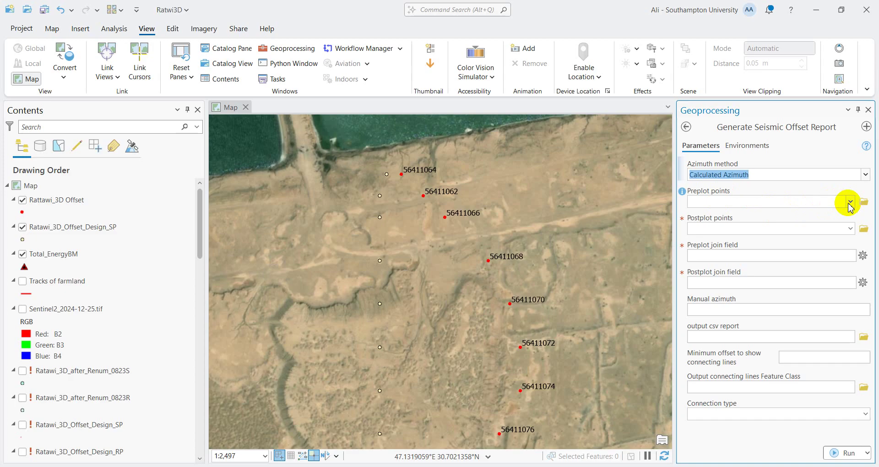
- Assign the Ratawi_3D_Offset_Design_SP layer as preplot points and the Rattawi_3D Offset layer as postplot points
left_click_drag(69, 226, 214, 238)
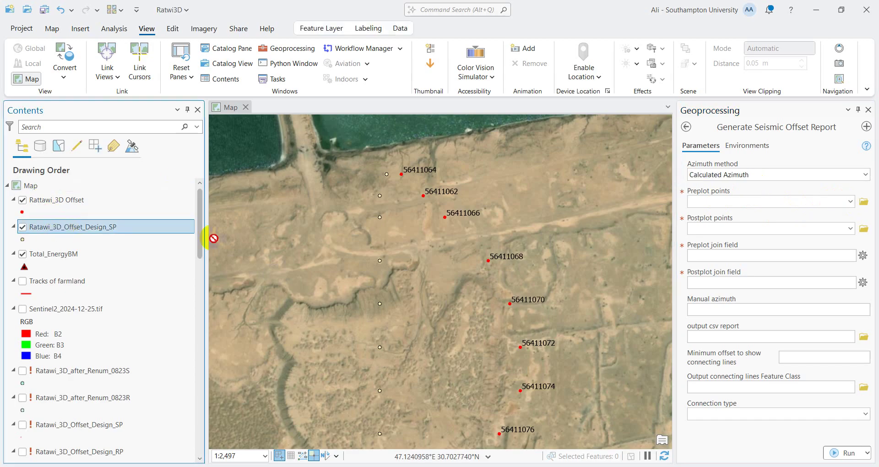
left_click_drag(680, 213, 714, 202)
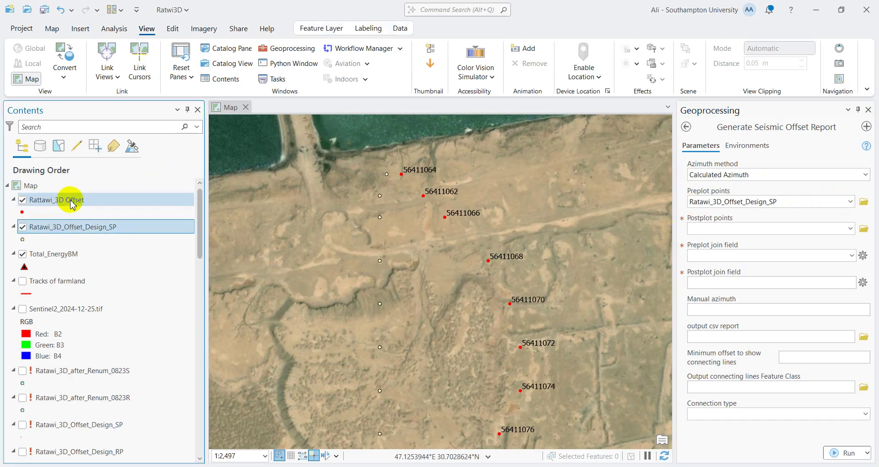
left_click_drag(66, 199, 53, 202)
left_click_drag(608, 230, 730, 228)
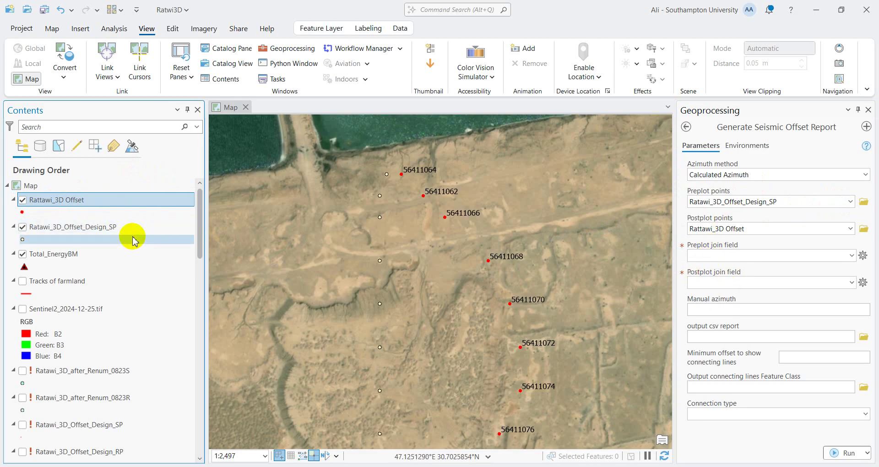
- Set both the preplot and postplot join fields to Preplot_P
left_click(852, 255)
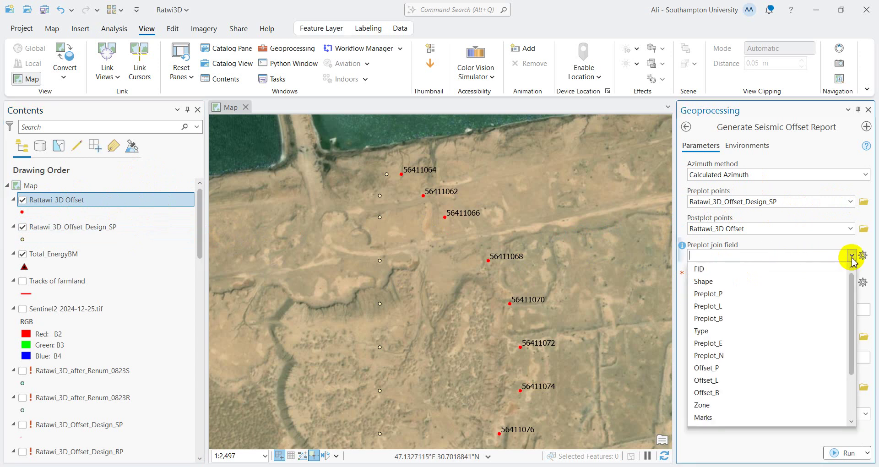
left_click(715, 294)
left_click(853, 282)
left_click(710, 327)
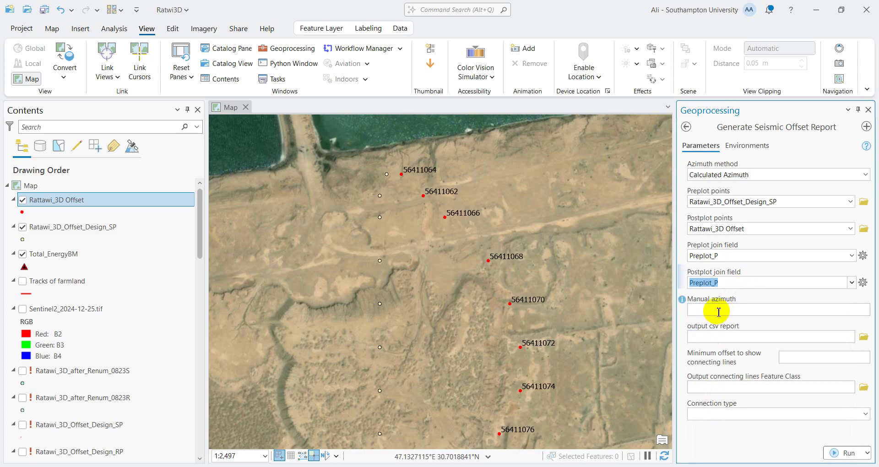
- Set the azimuth method to Manually entered and prepare the manual azimuth for entry
left_click(724, 177)
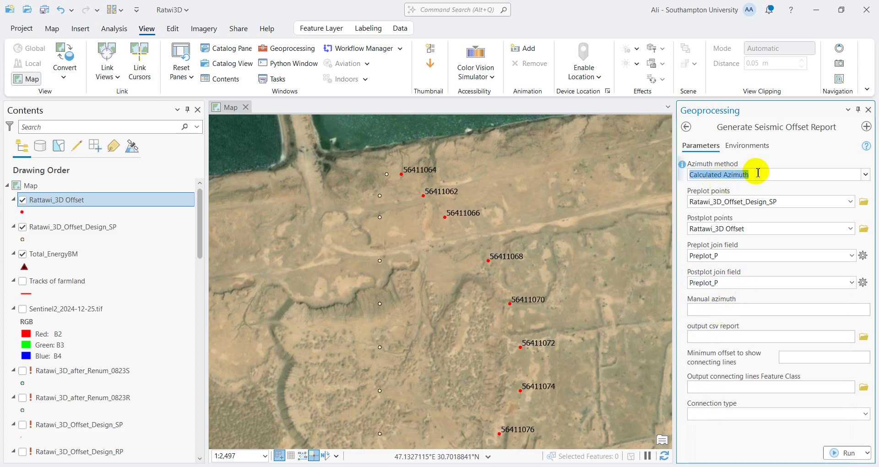
left_click(856, 174)
left_click(732, 198)
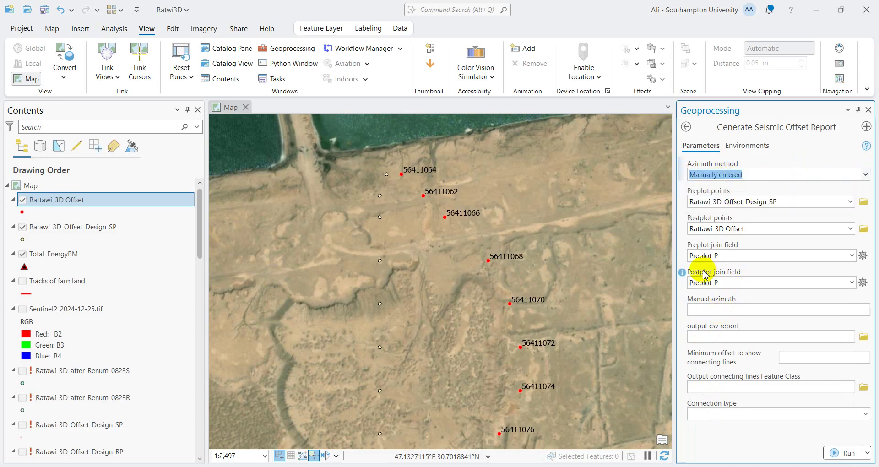
left_click(731, 311)
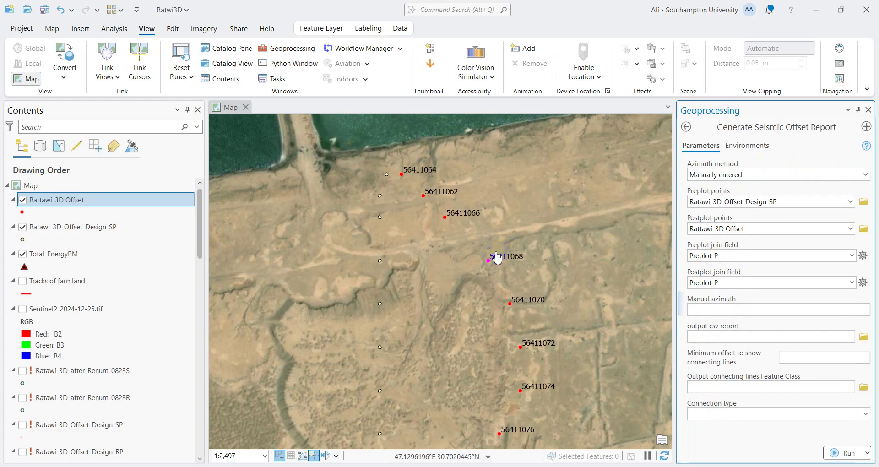
- Measure the direction and distance along the vertical line of points numbered 5641 on the map
scroll(497, 258, "down", 5)
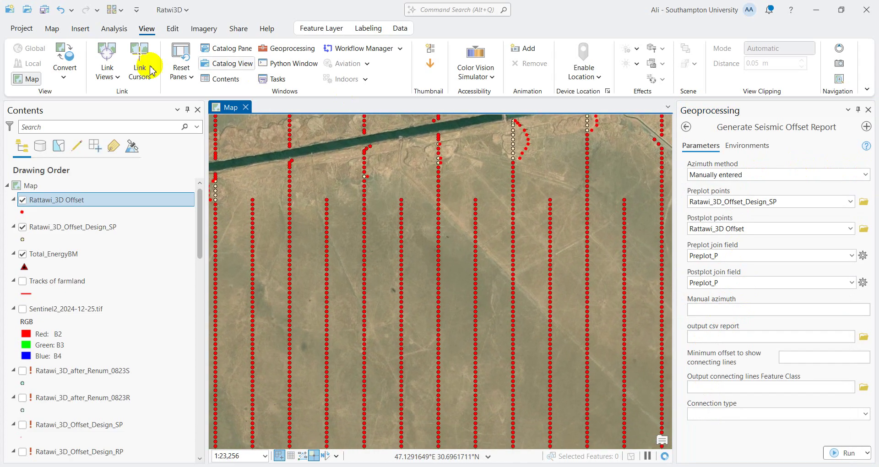
left_click(52, 28)
left_click(528, 58)
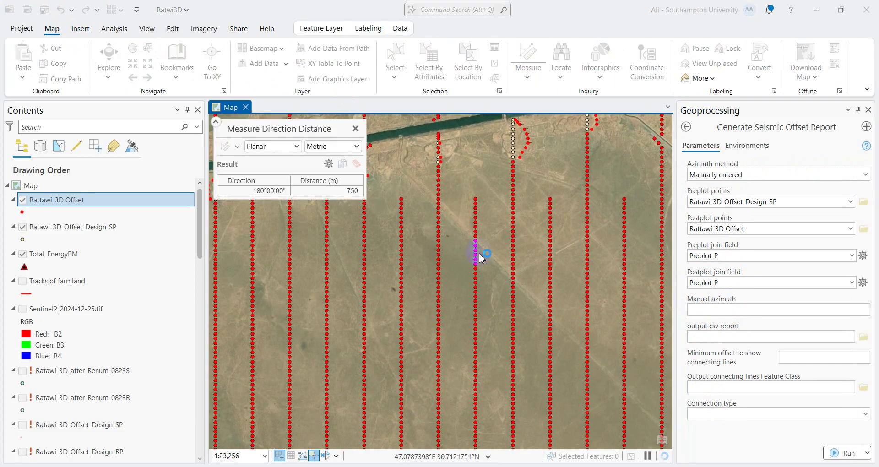
scroll(481, 259, "up", 2)
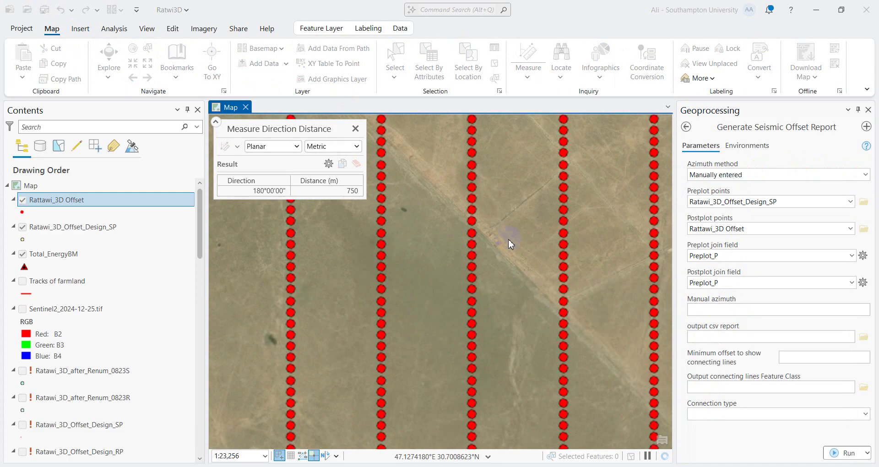
left_click(567, 168)
left_click(566, 396)
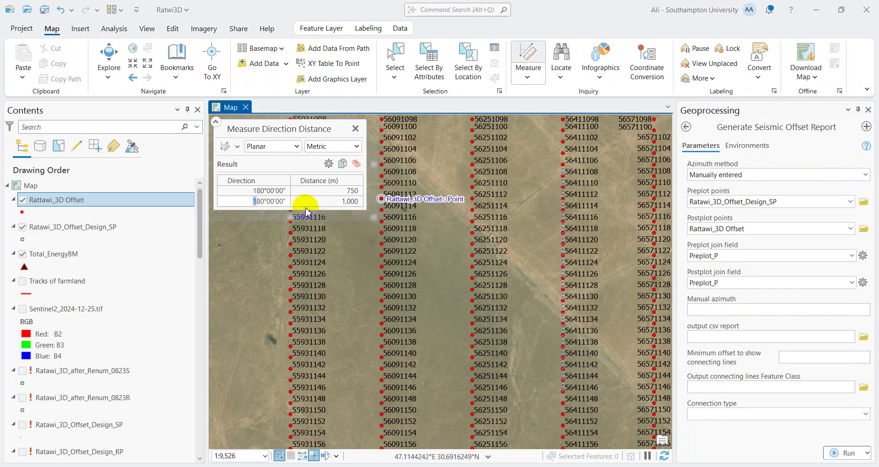
- Copy the measured direction of the point line into the tool's manual azimuth as 180°00'00"
double_click(253, 201)
right_click(265, 202)
left_click(296, 220)
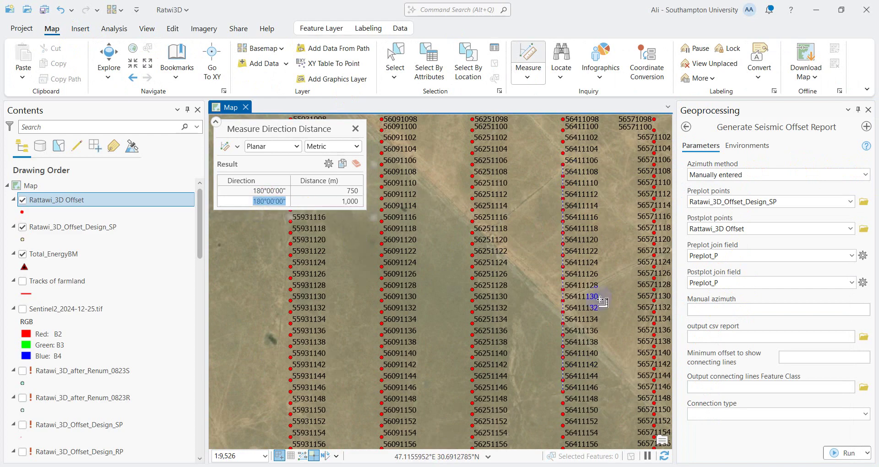
right_click(717, 309)
left_click(731, 348)
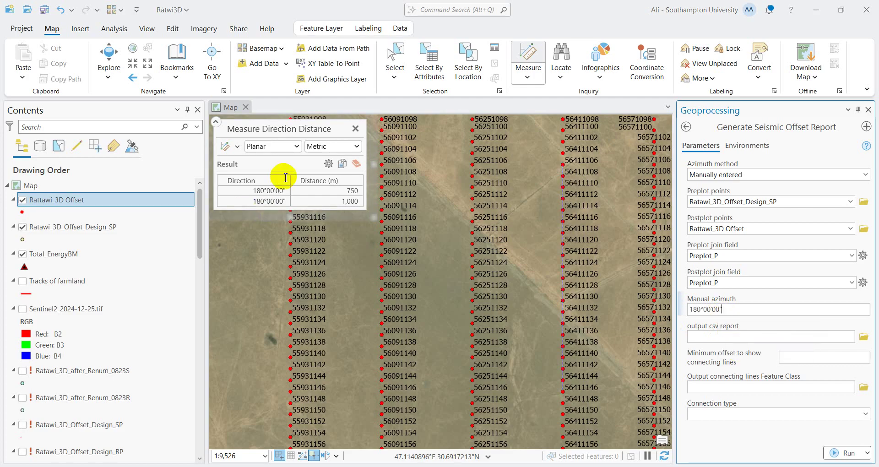
- Try the Quadrant Bearing direction format, set the measurement to North Azimuth and close the measurement
left_click(356, 146)
left_click(329, 291)
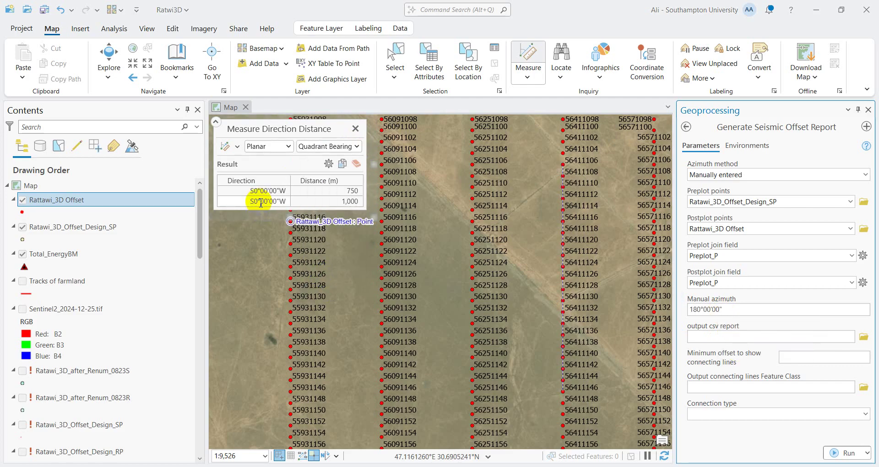
left_click(354, 146)
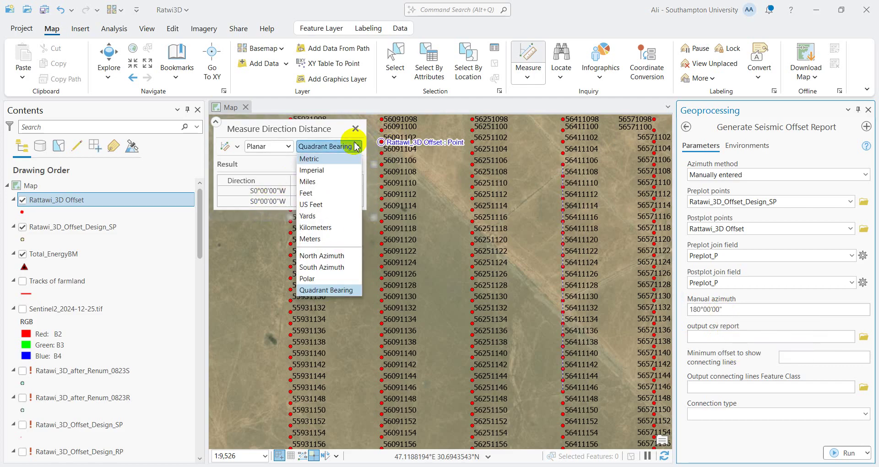
left_click(323, 256)
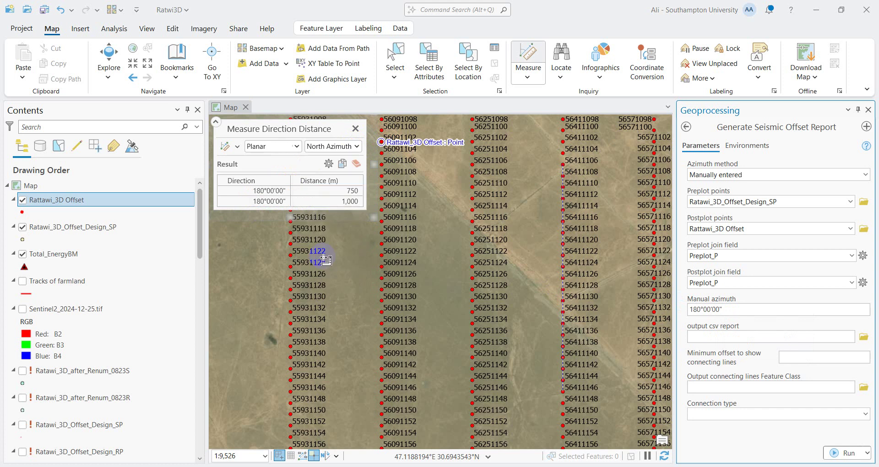
left_click(355, 128)
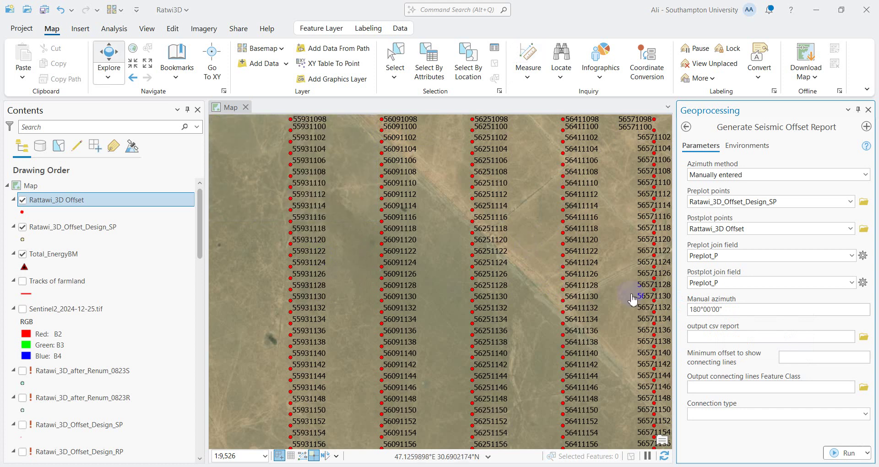
- Set the output CSV report to ratawi_offset5.csv on Local disk (D:)
left_click(864, 340)
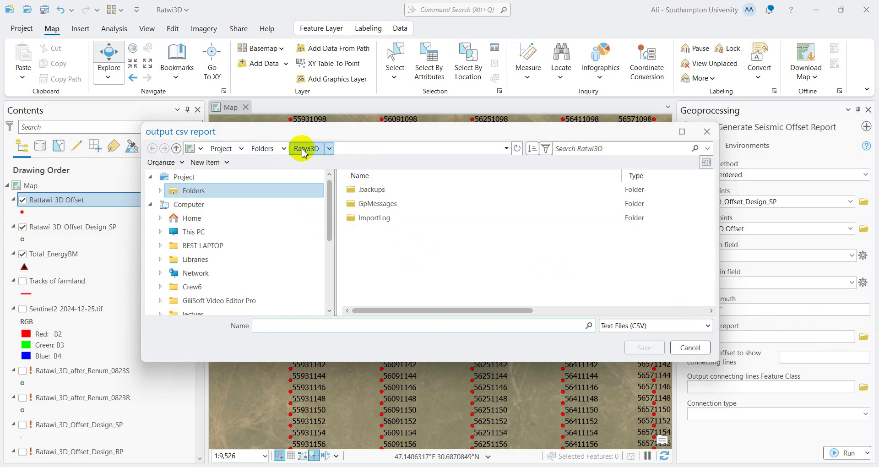
left_click(195, 232)
double_click(393, 203)
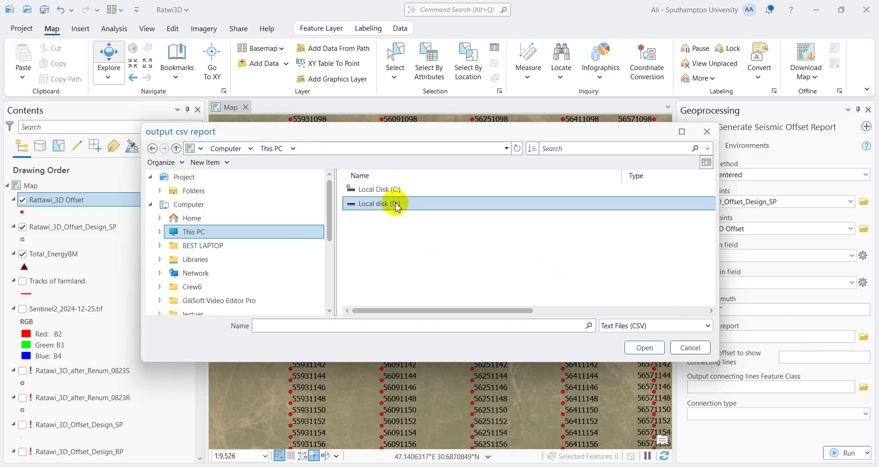
scroll(409, 248, "down", 15)
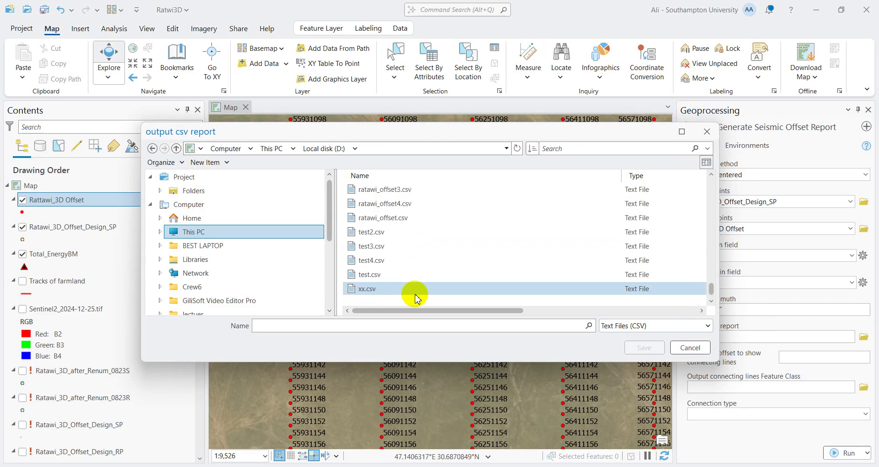
left_click(380, 217)
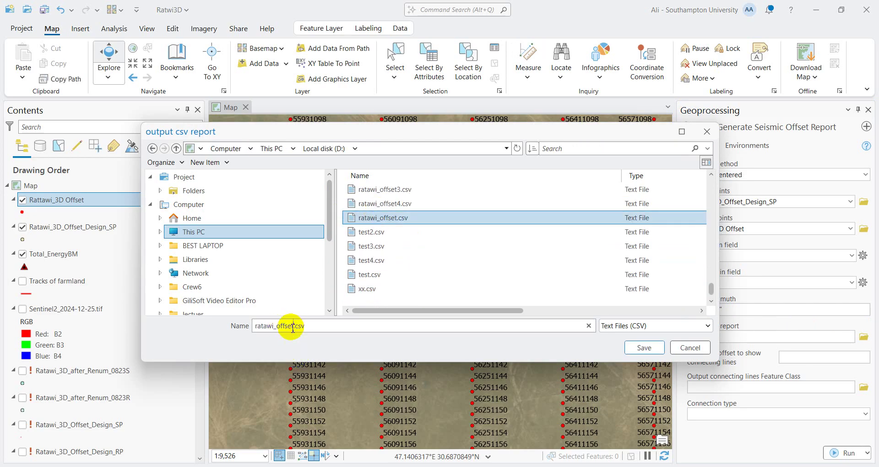
type("5")
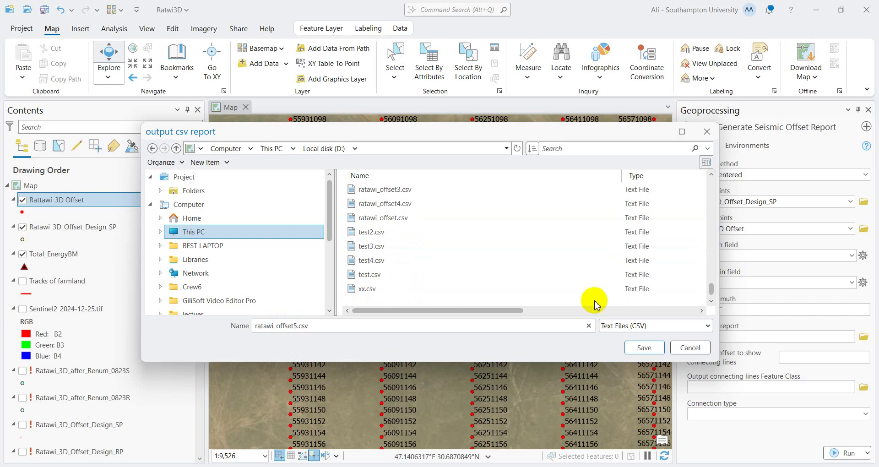
left_click(627, 350)
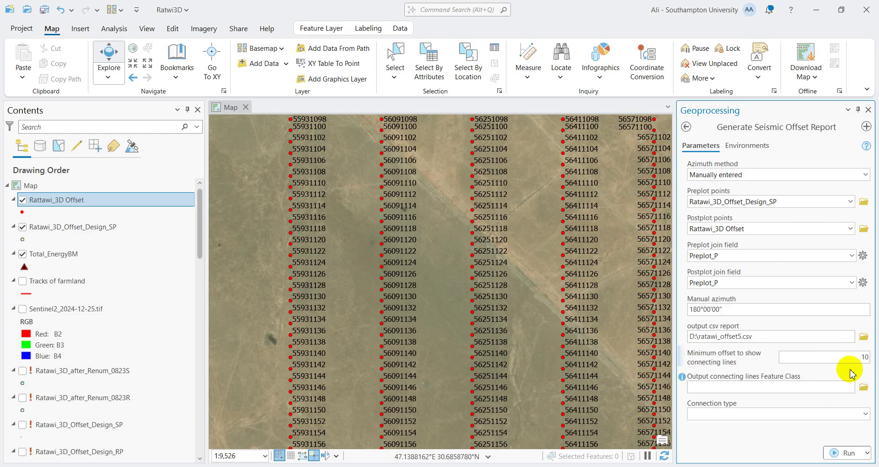
- Set the minimum offset for connecting lines to 10 and their output feature class to connection_arcs5 in Ratwi3D.gdb
left_click(864, 388)
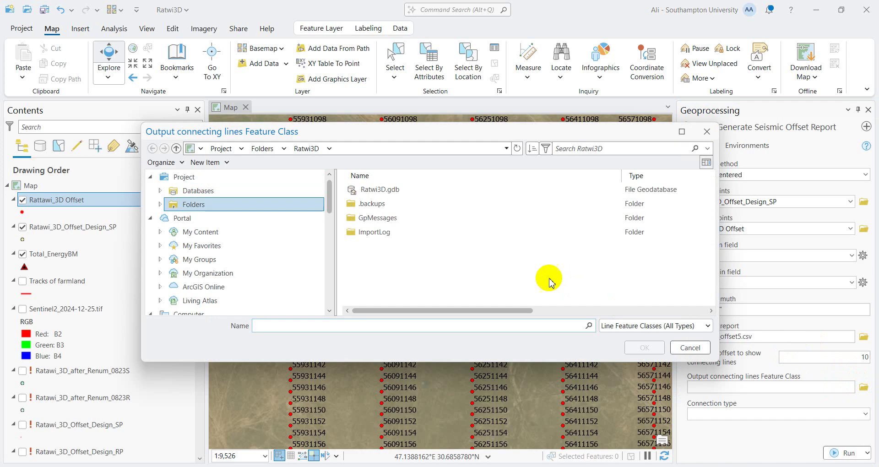
double_click(391, 190)
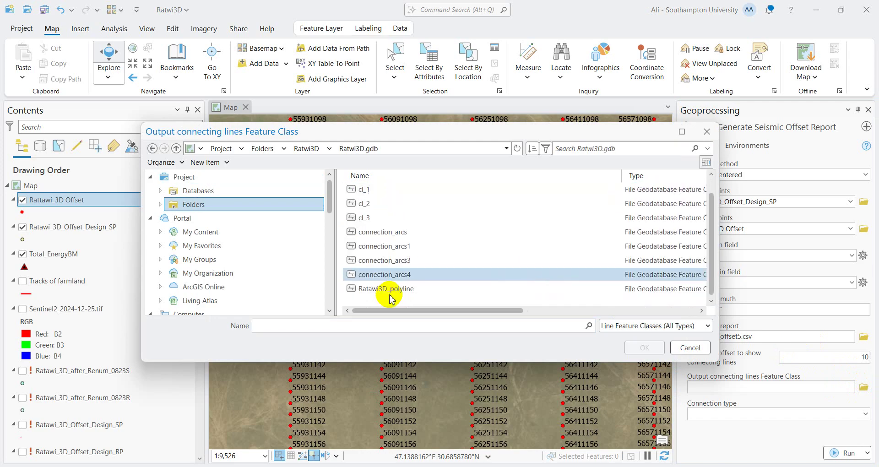
left_click(390, 274)
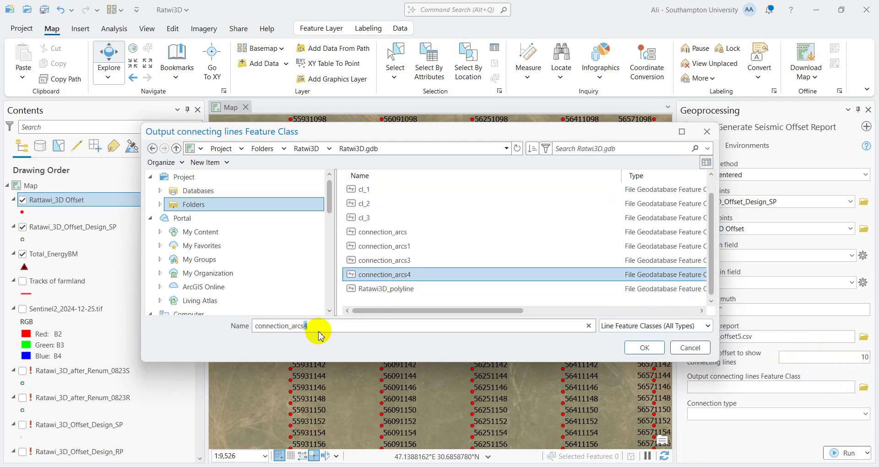
left_click(655, 348)
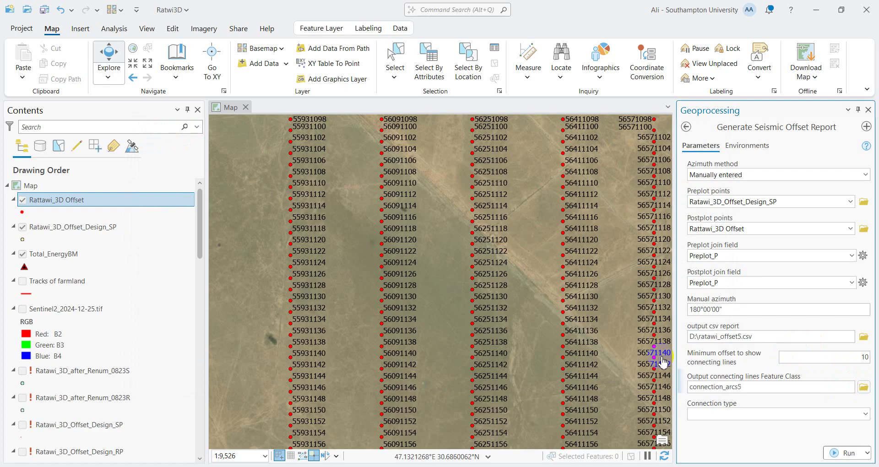
- Run the offset report with the Arc connection type, check the run details and close the tool
scroll(392, 285, "down", 4)
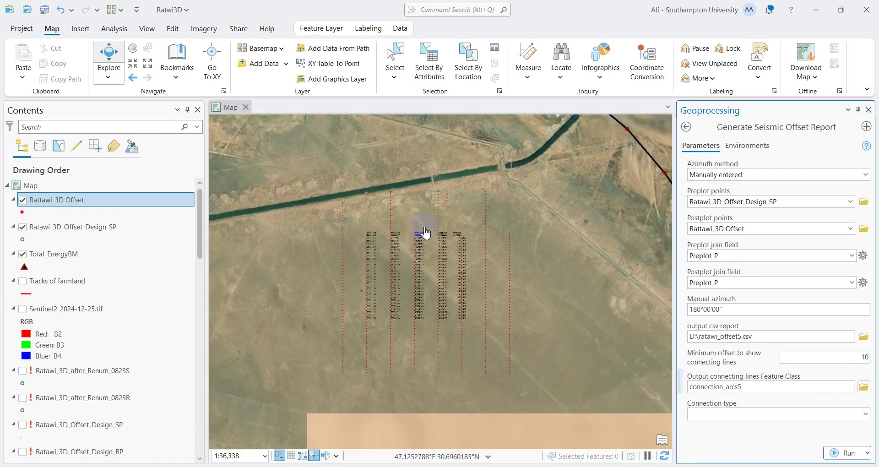
scroll(463, 271, "up", 5)
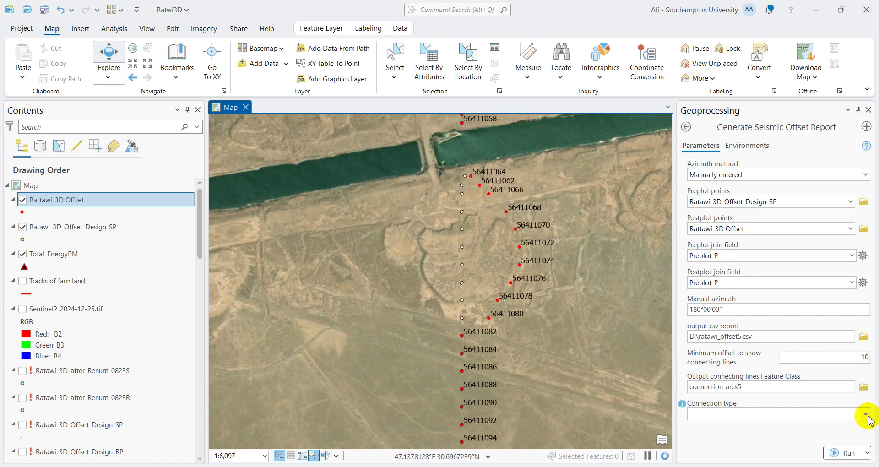
left_click(866, 414)
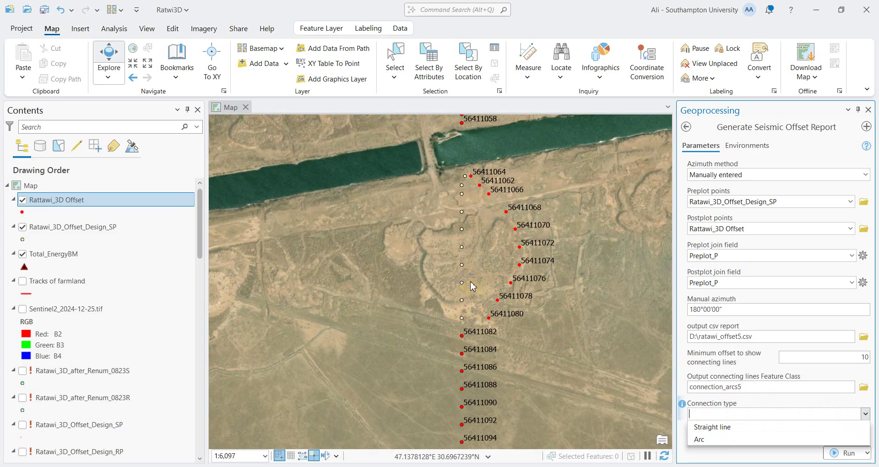
left_click(725, 439)
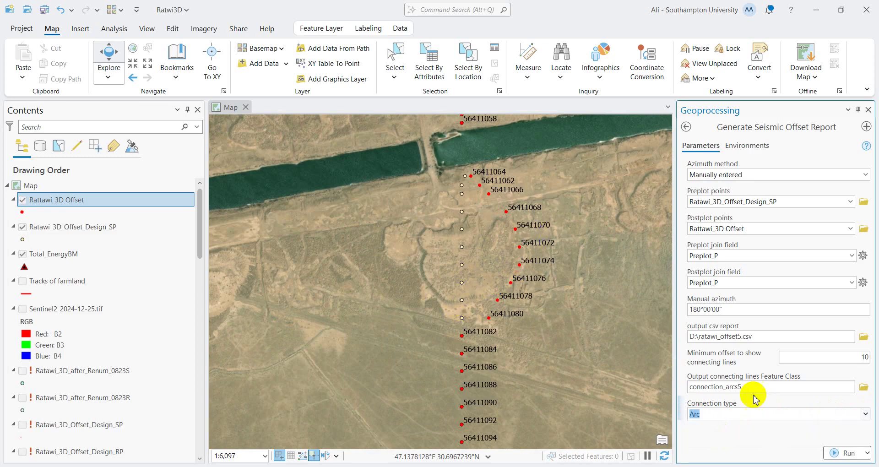
left_click(833, 453)
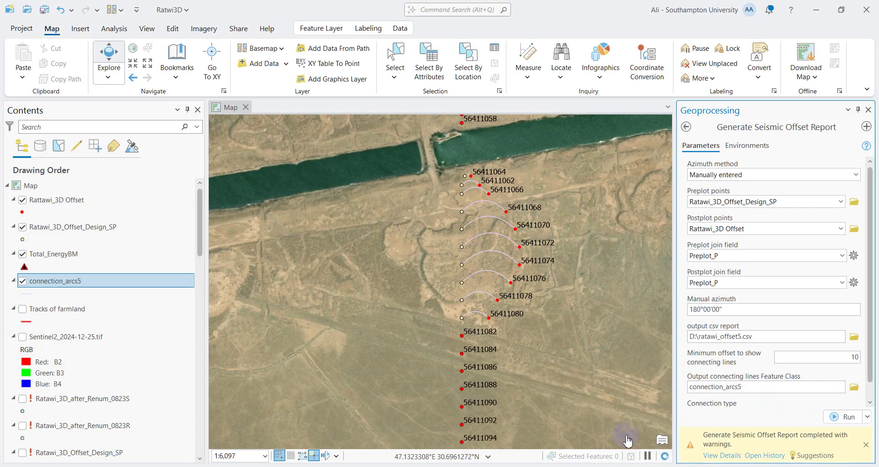
left_click(722, 455)
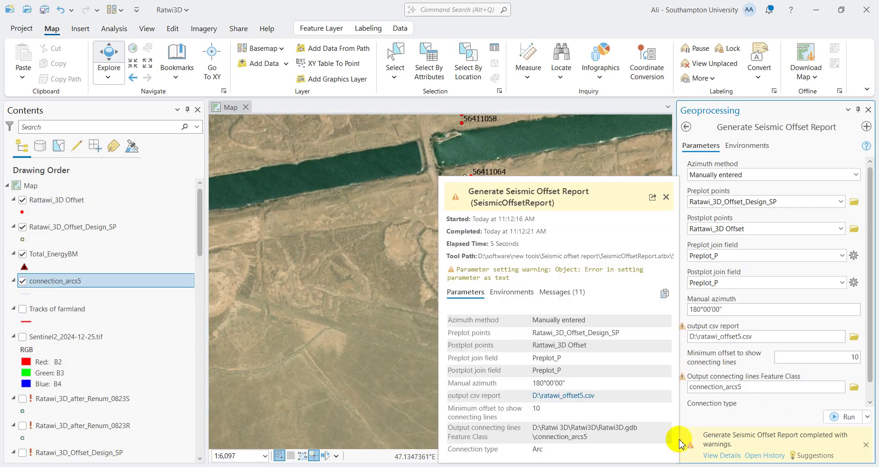
left_click(868, 111)
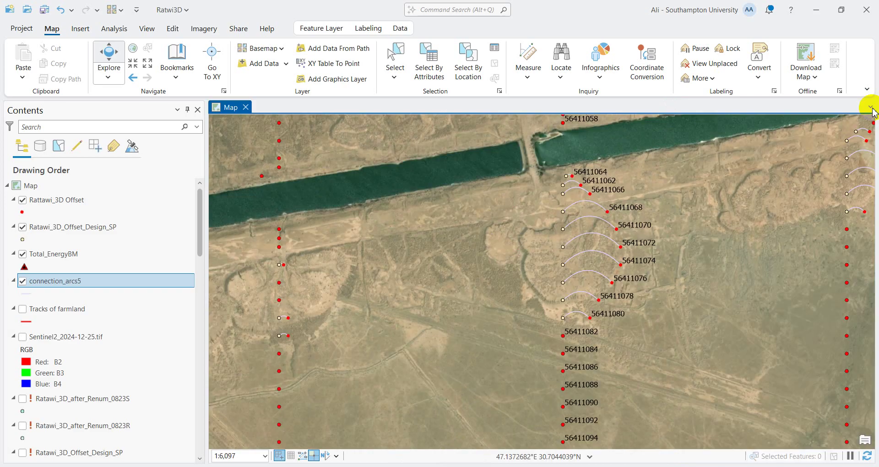
- Open the attribute table of the Rattawi_3D Offset layer and show its offset and azimuth fields
left_click(70, 202)
left_click(289, 311)
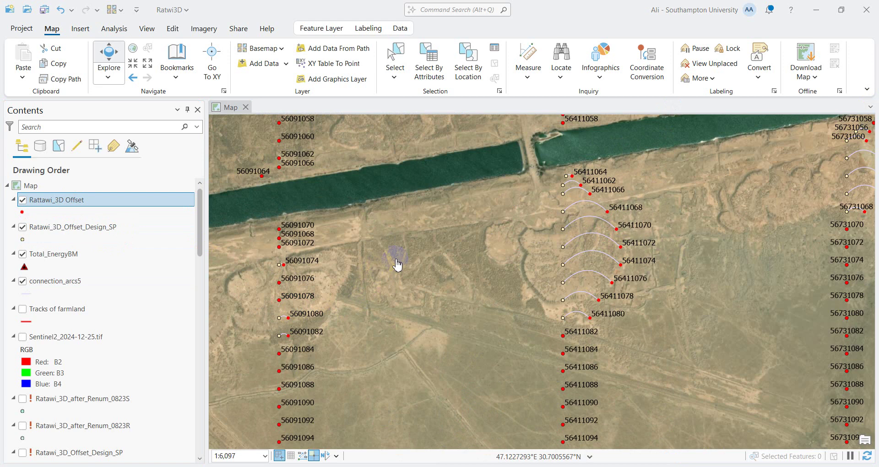
right_click(103, 201)
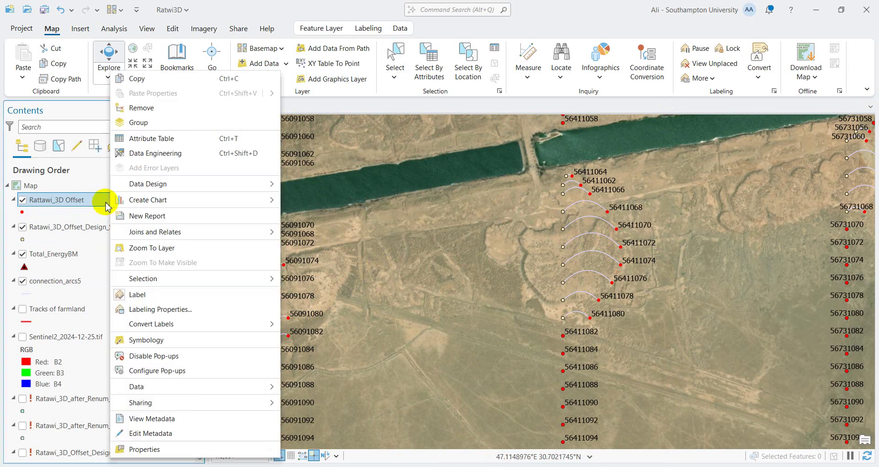
left_click(144, 144)
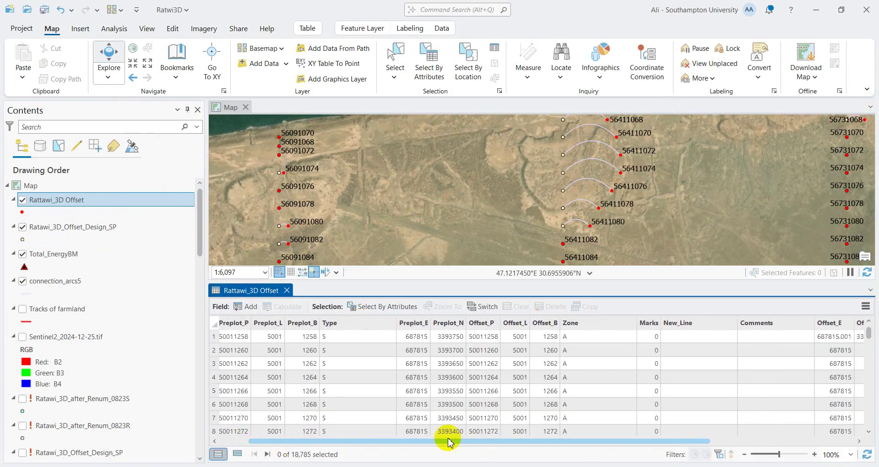
left_click_drag(448, 441, 811, 443)
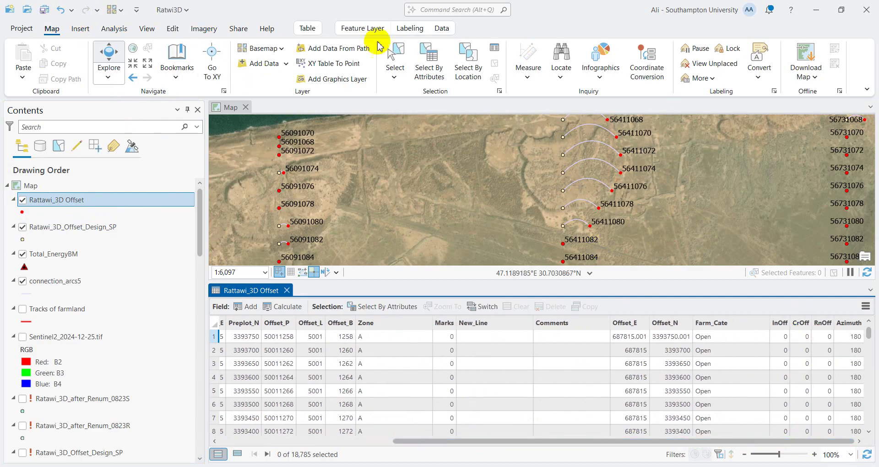
- Select points 56411070 to 56411080 on the map to examine only their offset and azimuth records, and clear the selection on closing the table
left_click(392, 53)
left_click_drag(687, 129, 520, 236)
left_click(237, 455)
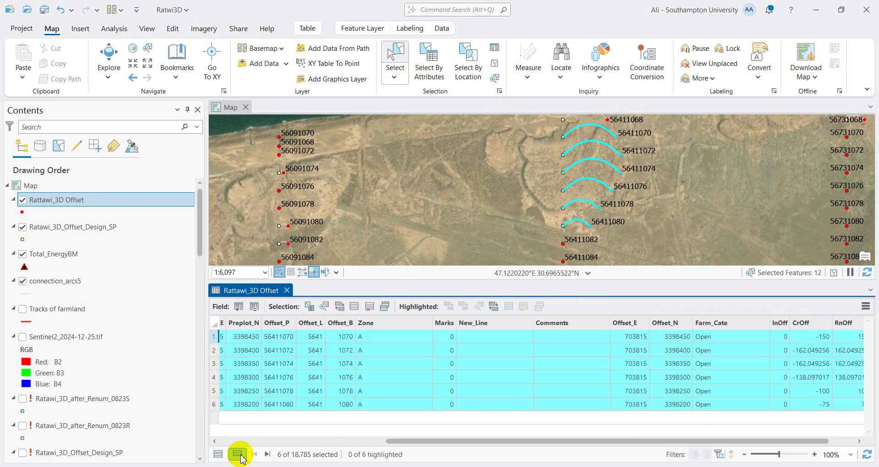
left_click_drag(633, 438, 853, 450)
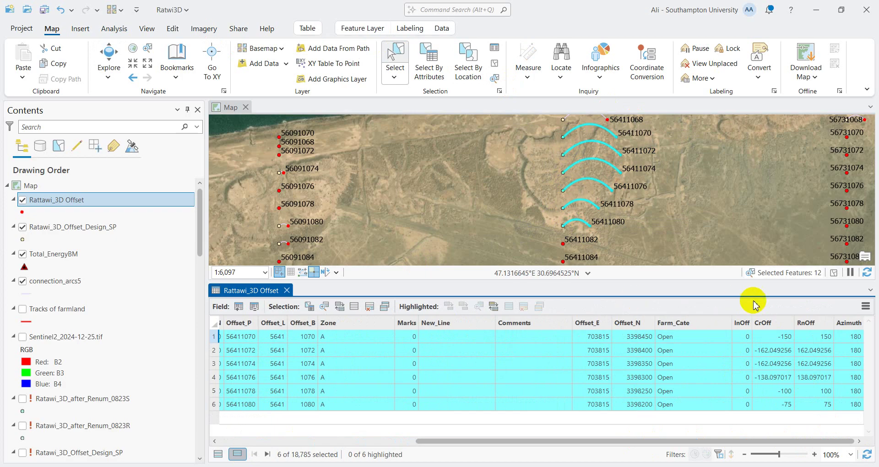
left_click(830, 320)
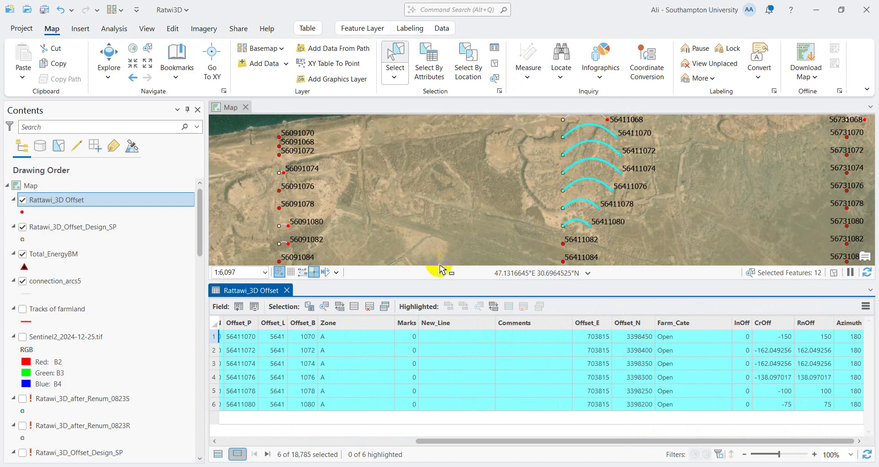
left_click(286, 290)
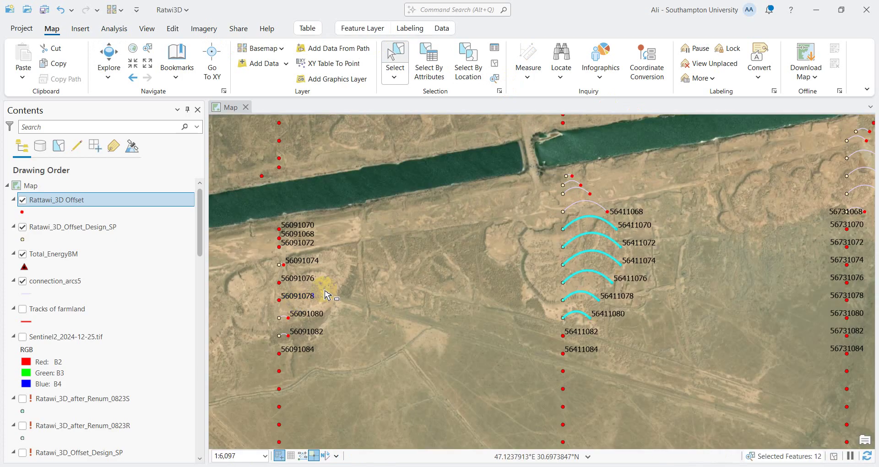
left_click(495, 63)
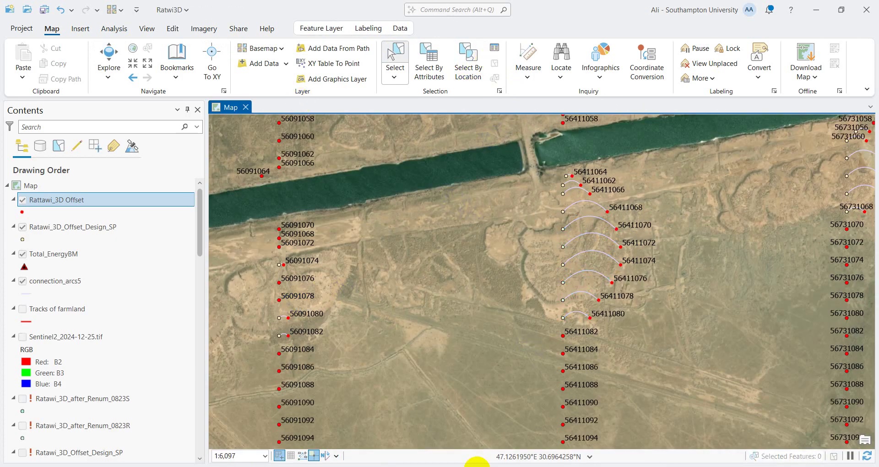
- Switch to File Explorer and open ratawi_offset5.csv from Local disk (D:) in Excel without converting the data
left_click(418, 461)
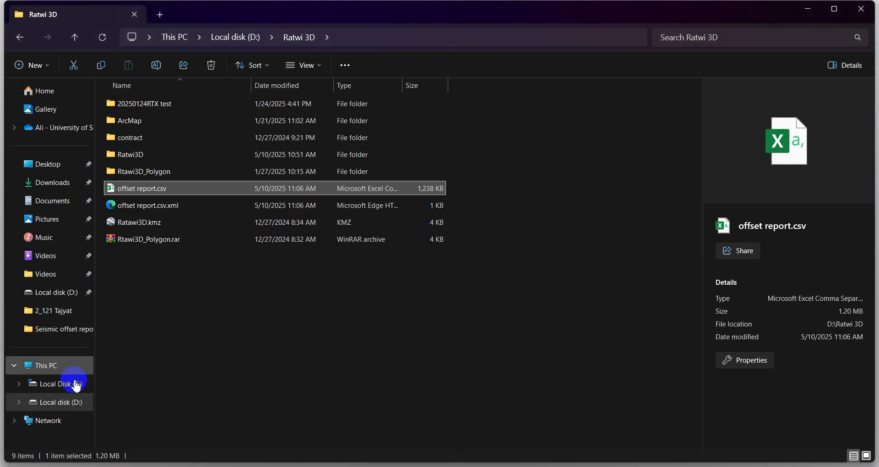
left_click(51, 402)
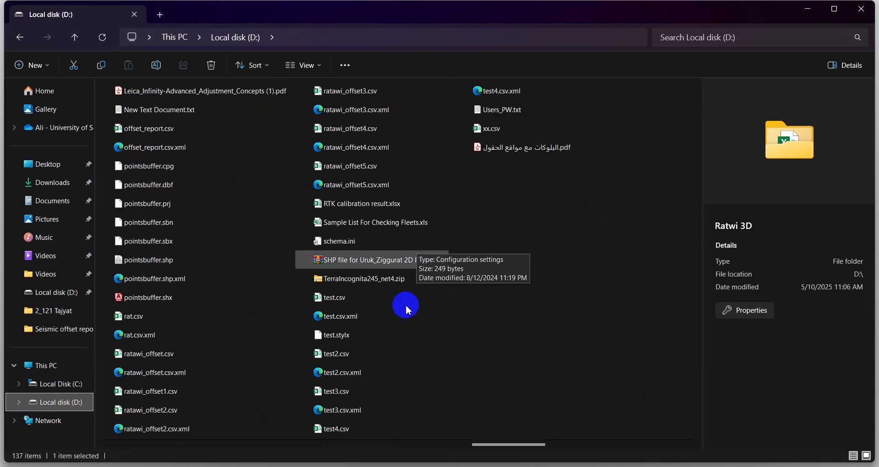
left_click(494, 202)
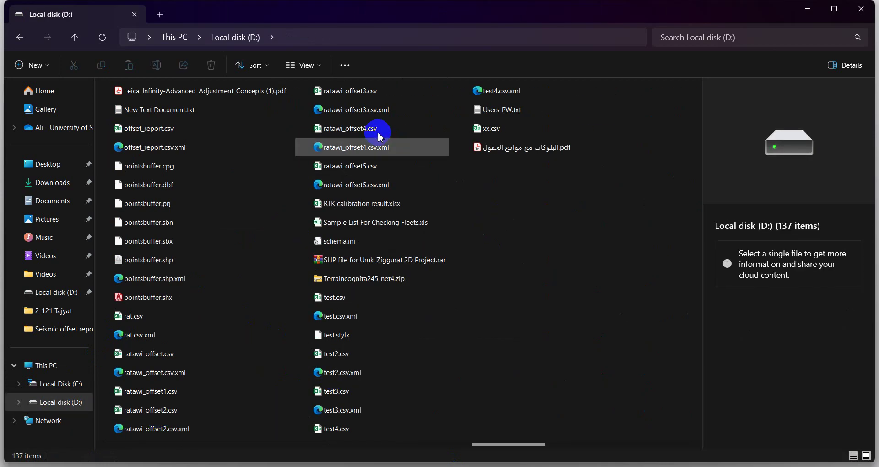
left_click(369, 169)
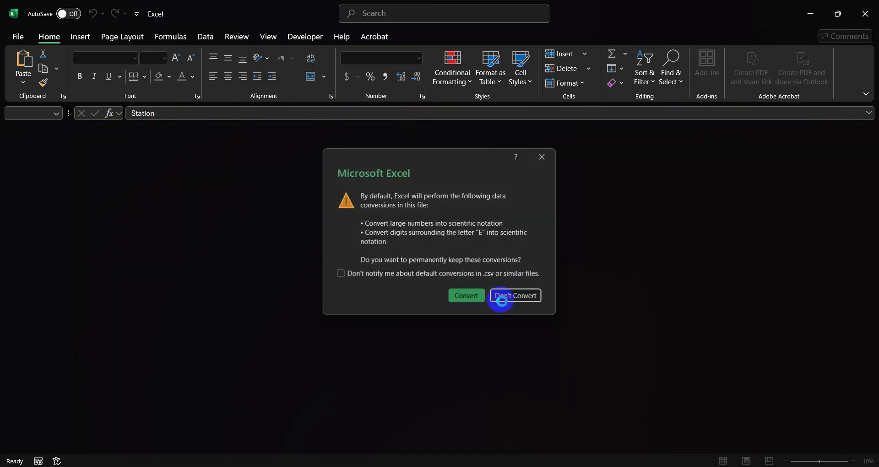
left_click(502, 301)
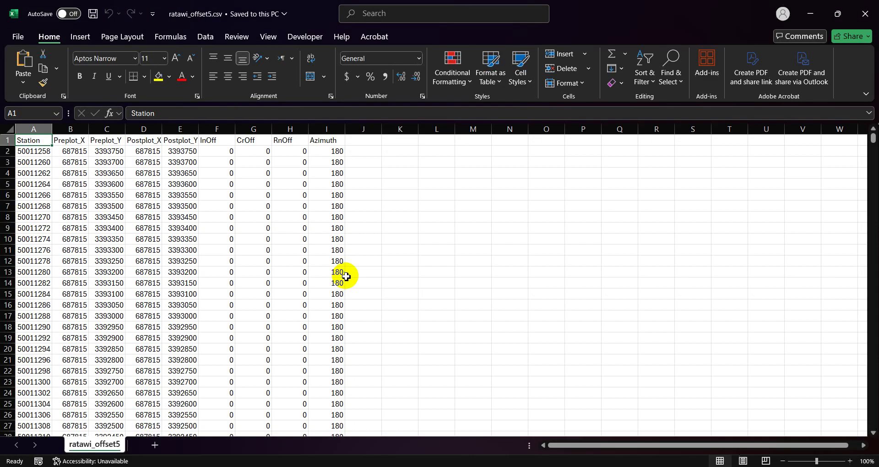
- Examine the station, preplot and postplot coordinate columns of the CSV report, and the InOff, CrOff, RnOff and Azimuth columns
left_click(458, 226)
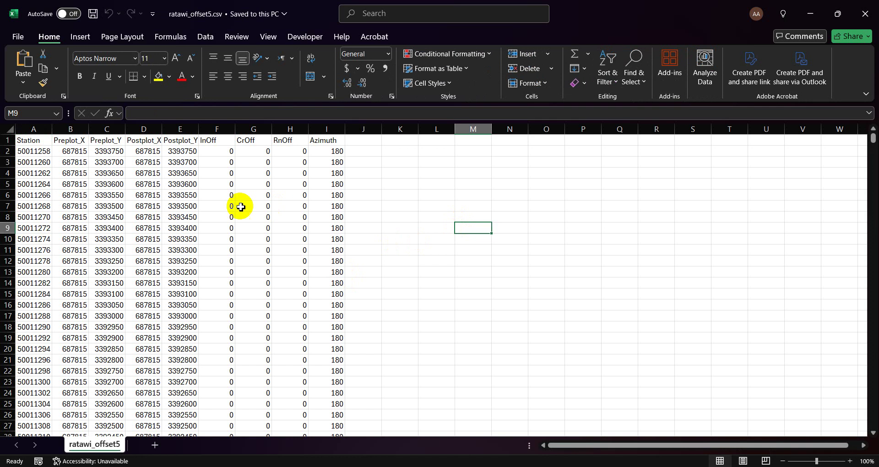
left_click(38, 126)
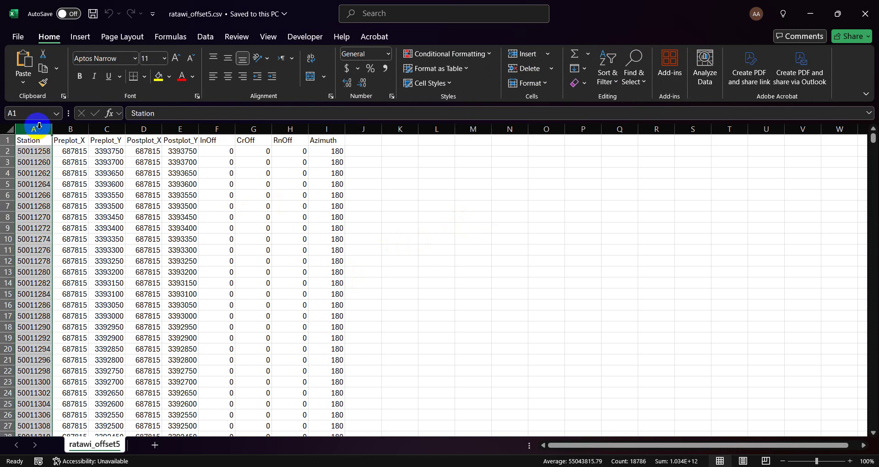
left_click(69, 129)
left_click(107, 129)
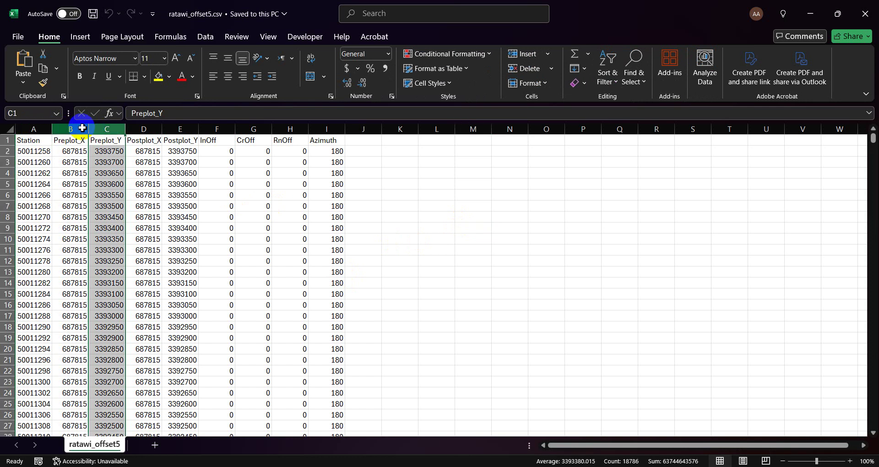
left_click_drag(87, 125, 324, 127)
left_click(217, 127)
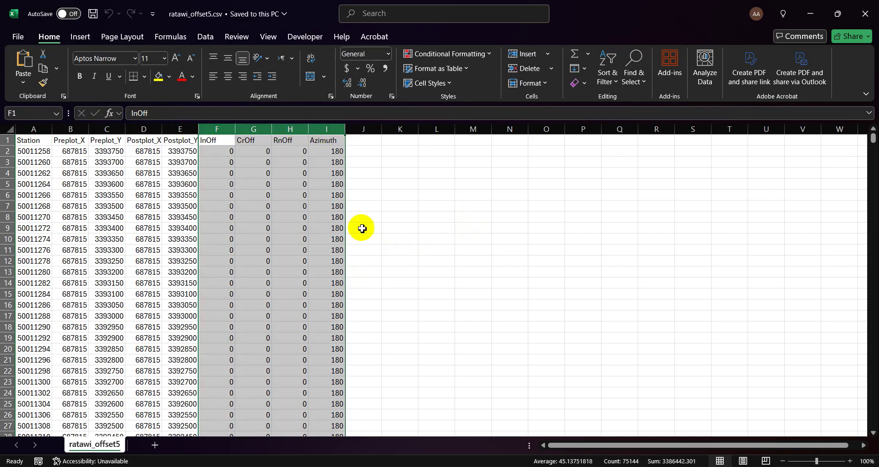
- Examine the rows with nonzero offsets in the CSV report, close it, and switch back to the ArcGIS Pro map
scroll(392, 233, "down", 16)
scroll(777, 200, "down", 10)
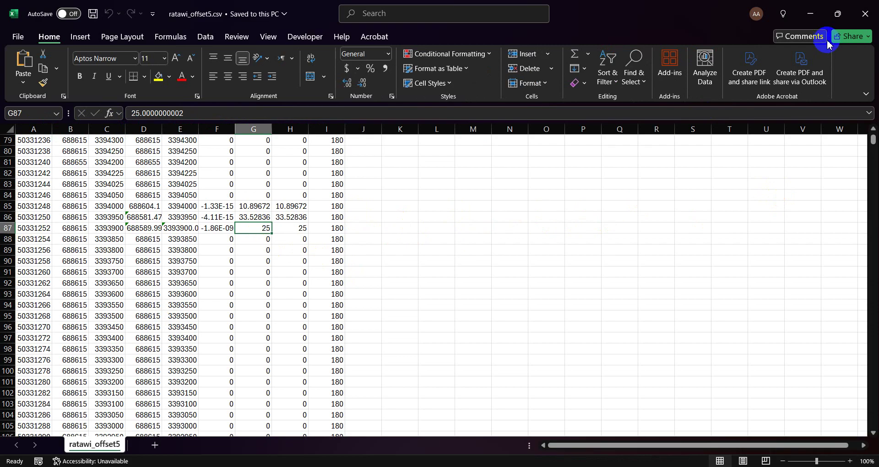
left_click(866, 14)
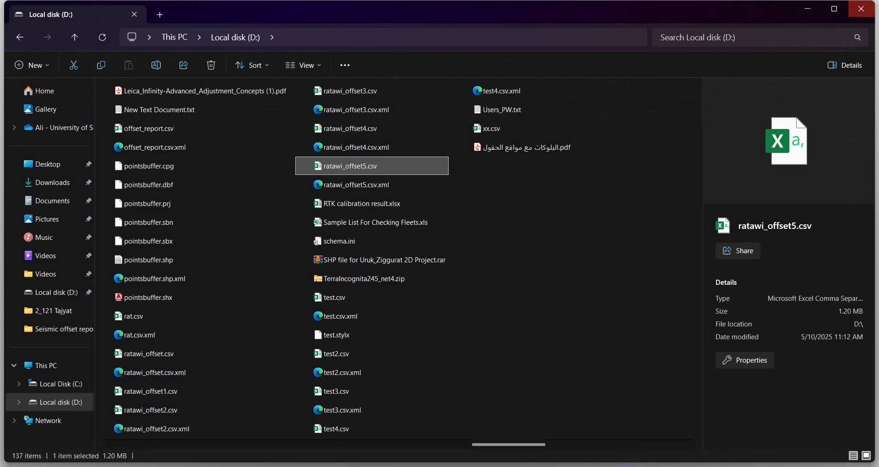
key("alt+Tab")
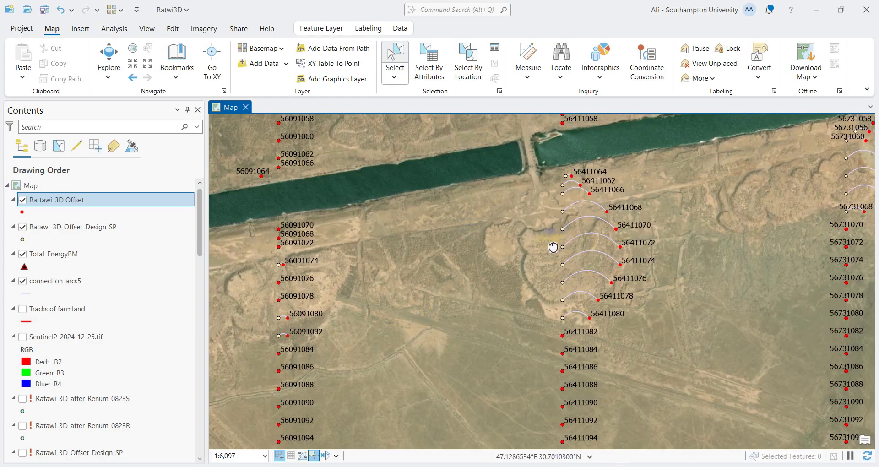
- Apply the Arrow at End line symbol to the connection_arcs5 layer
scroll(556, 247, "up", 3)
scroll(443, 211, "down", 1)
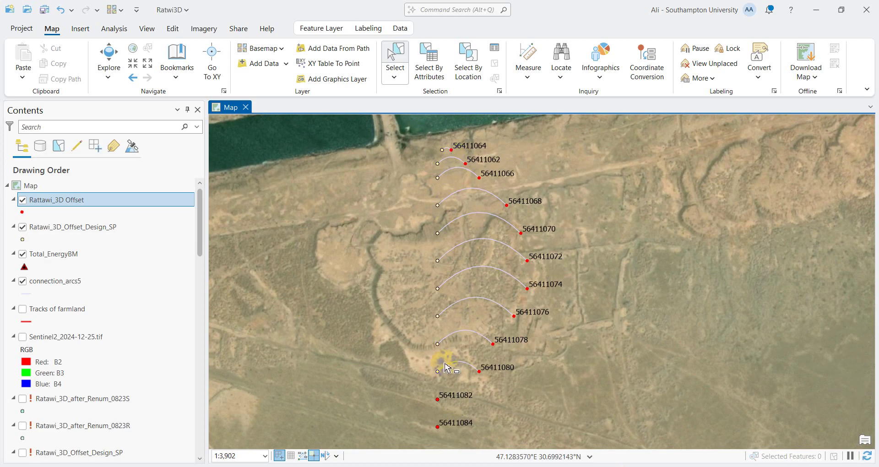
scroll(132, 249, "down", 5)
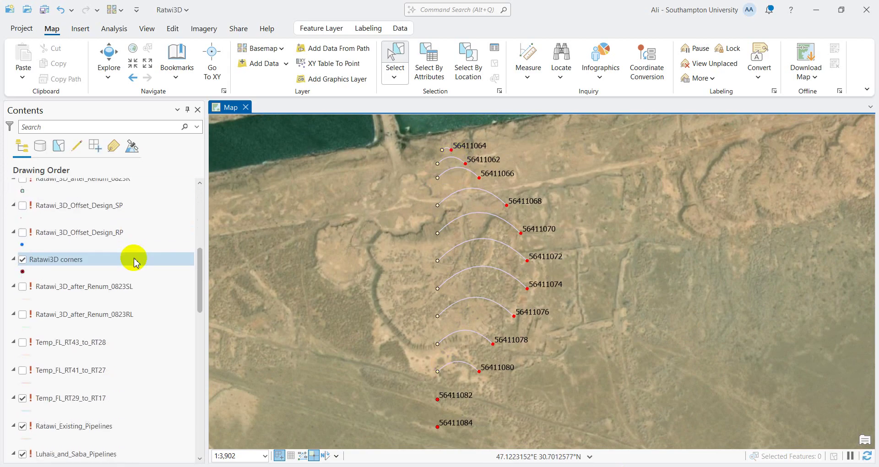
scroll(133, 259, "up", 5)
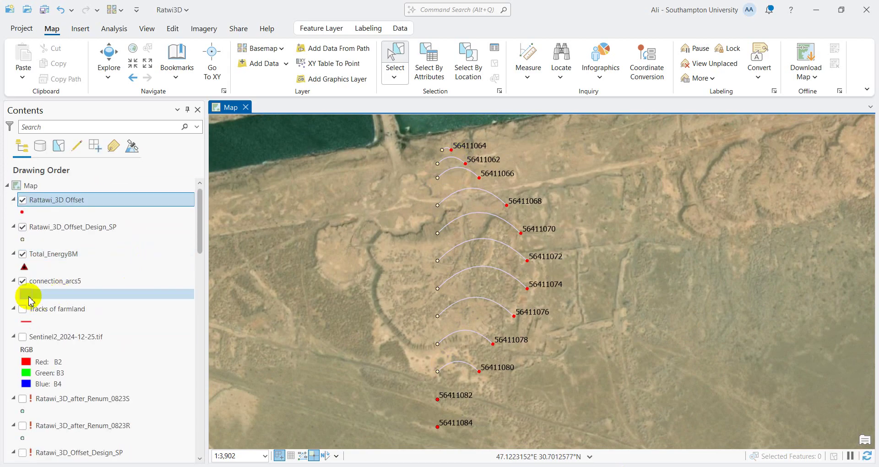
left_click(31, 297)
scroll(741, 277, "down", 3)
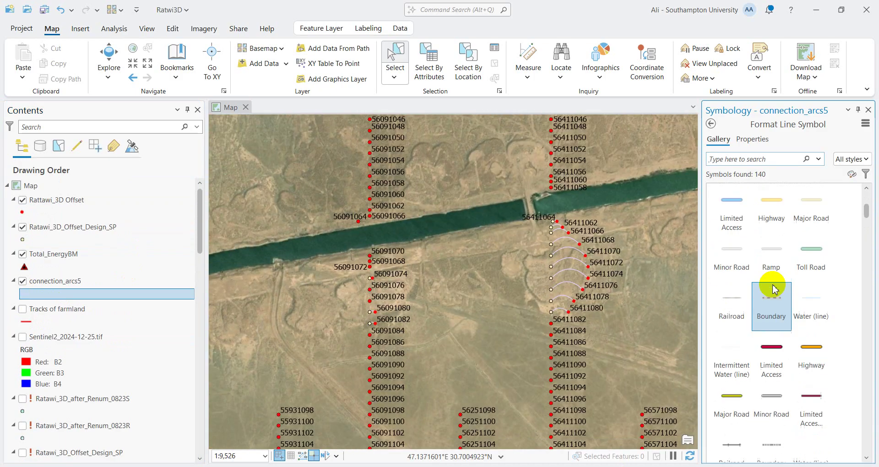
scroll(774, 289, "down", 10)
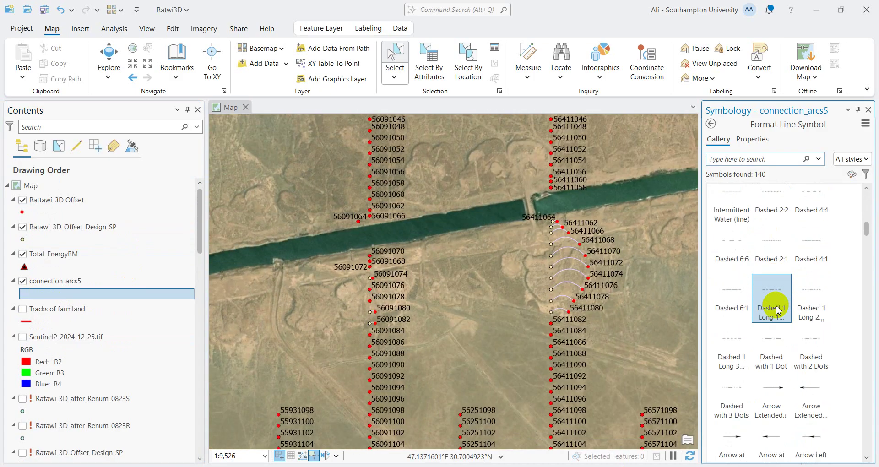
scroll(777, 312, "down", 3)
left_click(733, 364)
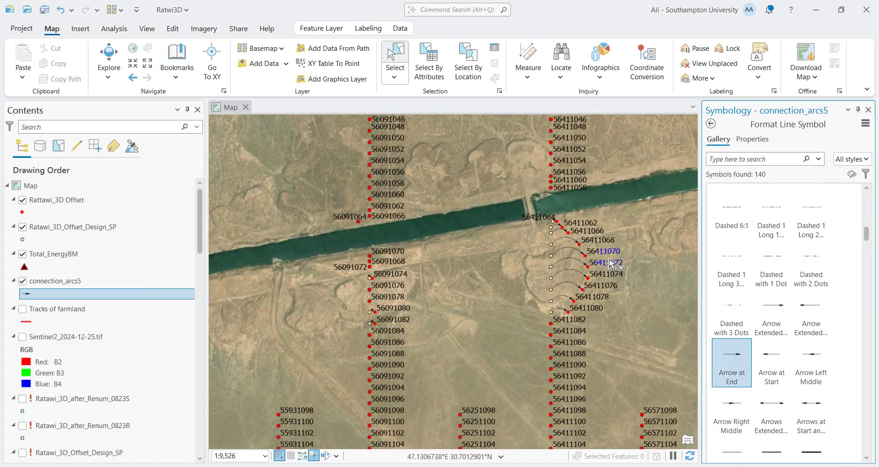
scroll(609, 263, "up", 3)
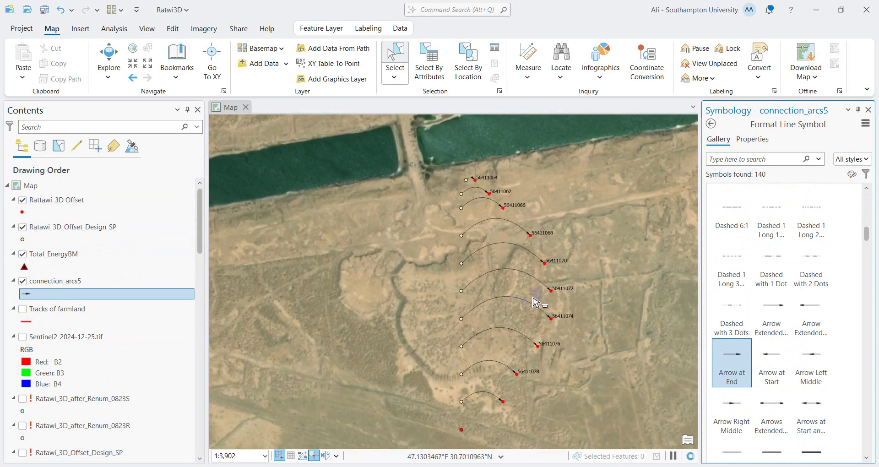
- Symbolize the connection_arcs5 layer with Unclassed Colors based on the RangeOff field
left_click(71, 281)
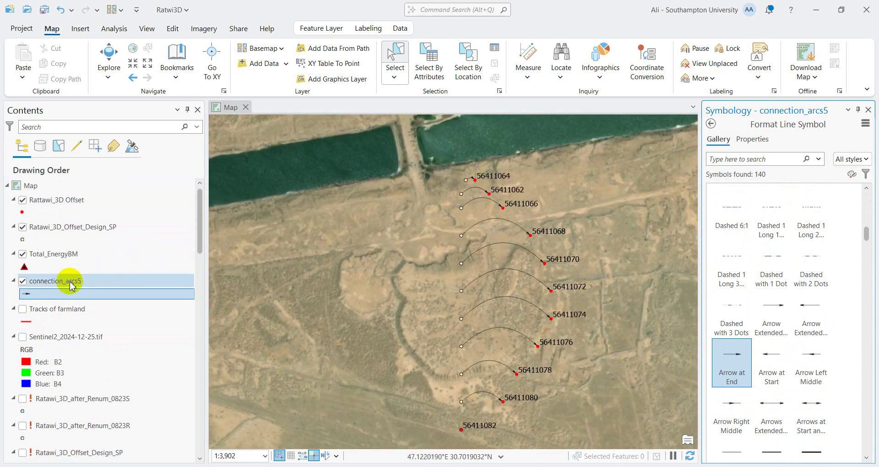
left_click(62, 287)
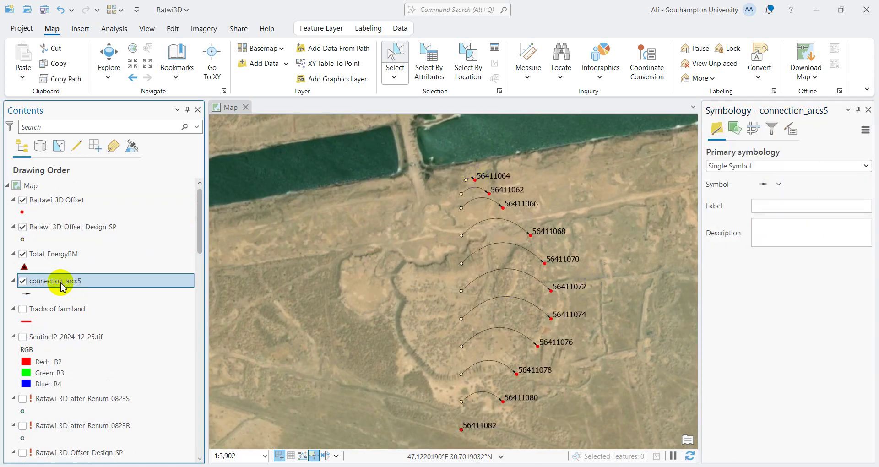
left_click(765, 166)
left_click(720, 309)
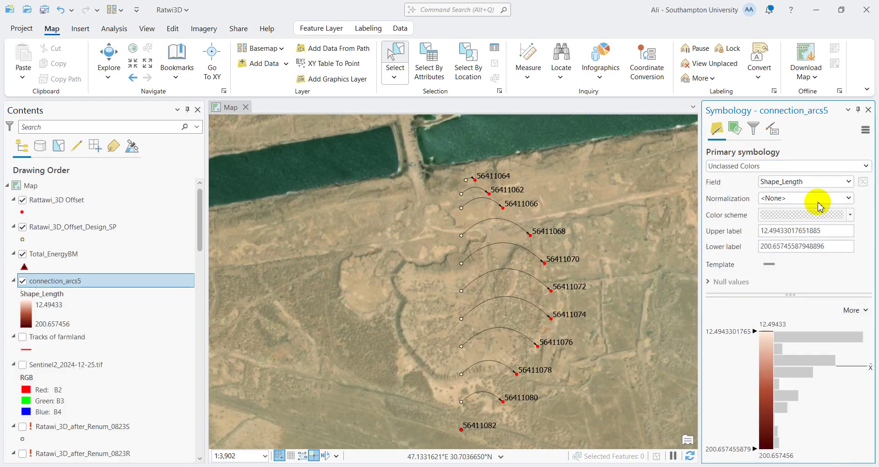
left_click(847, 183)
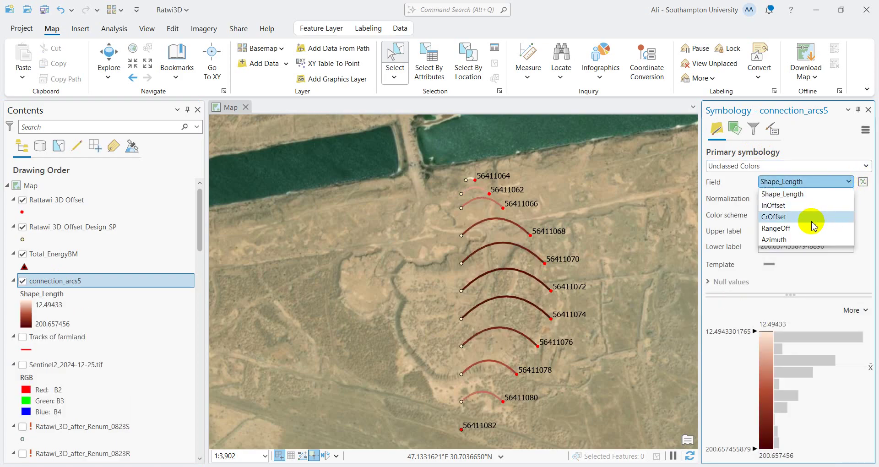
left_click(793, 233)
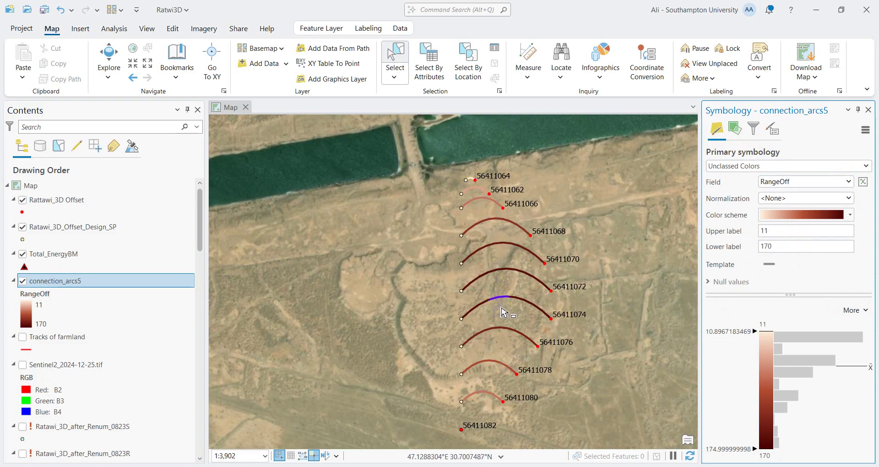
scroll(503, 312, "down", 4)
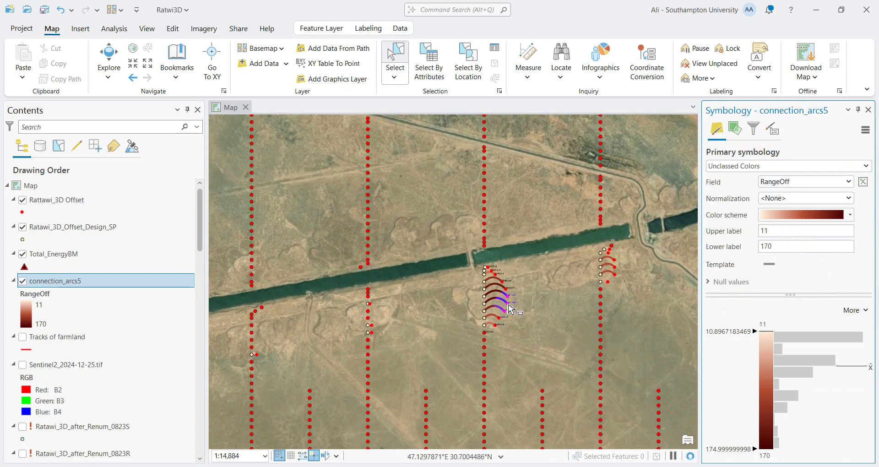
scroll(508, 309, "up", 3)
left_click(45, 299)
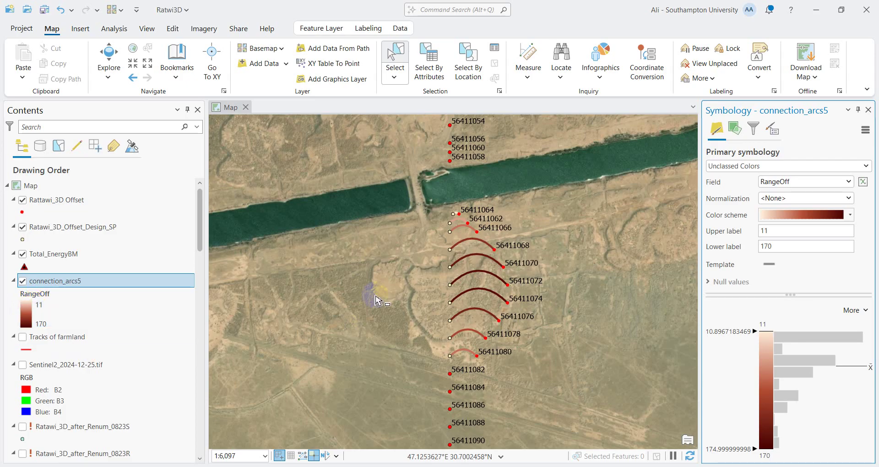
- Apply a light yellow to green to dark blue color scheme to the connection_arcs5 arcs and close the symbology settings
left_click(850, 215)
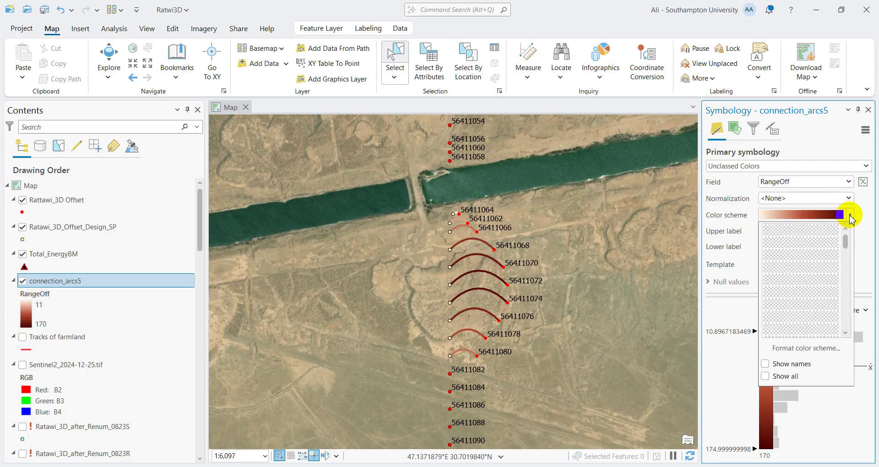
scroll(823, 290, "down", 2)
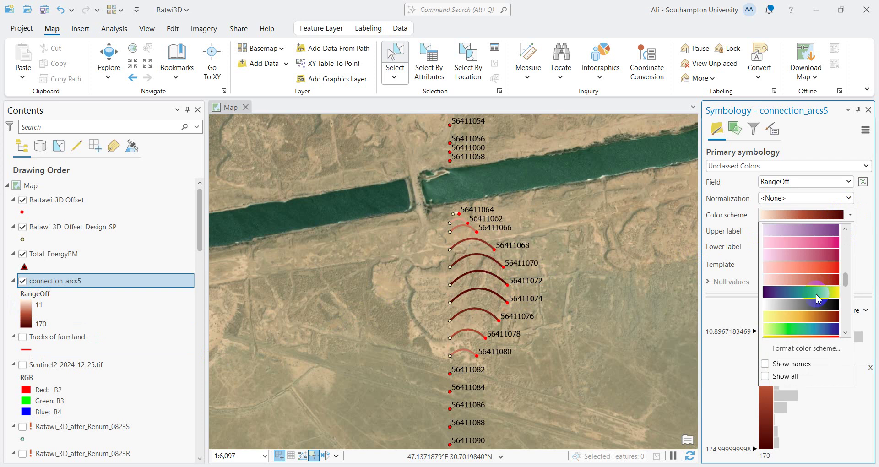
scroll(809, 281, "down", 4)
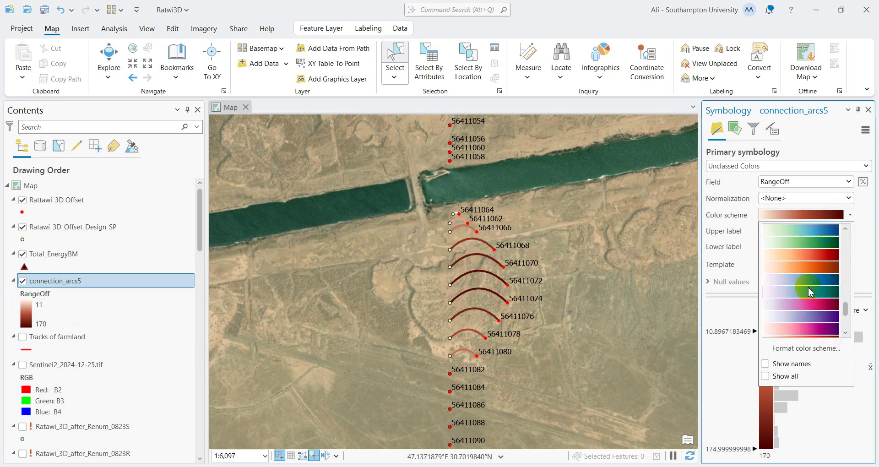
scroll(809, 293, "down", 2)
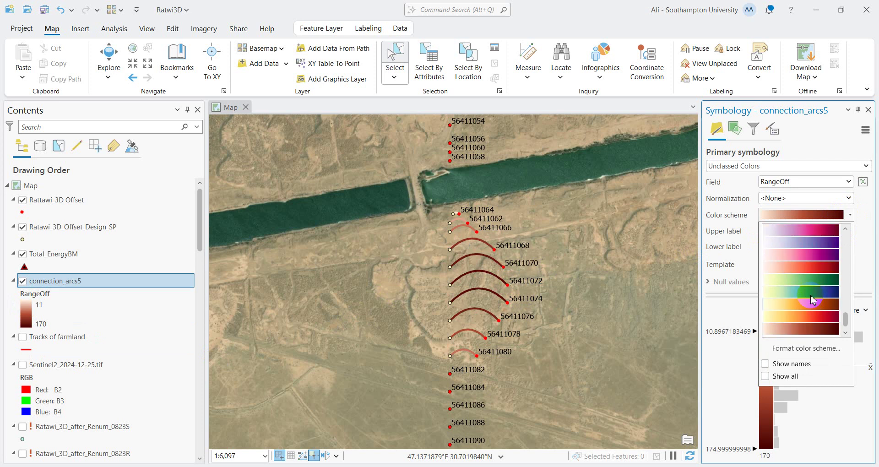
left_click(782, 304)
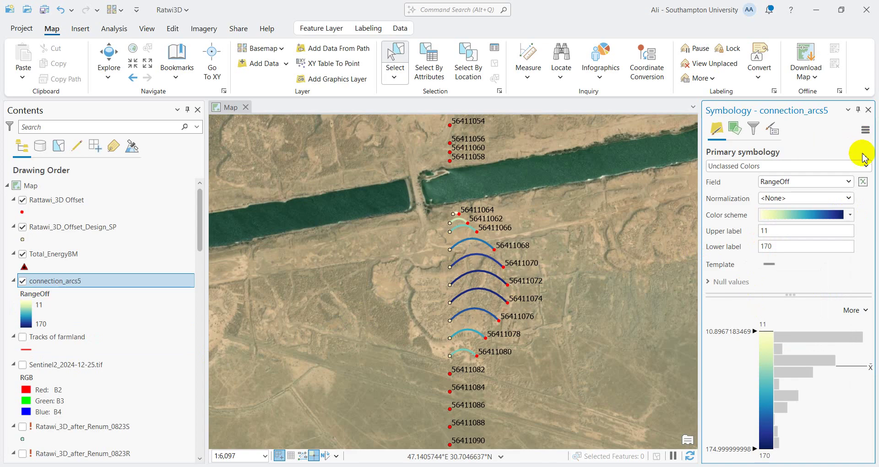
left_click(868, 110)
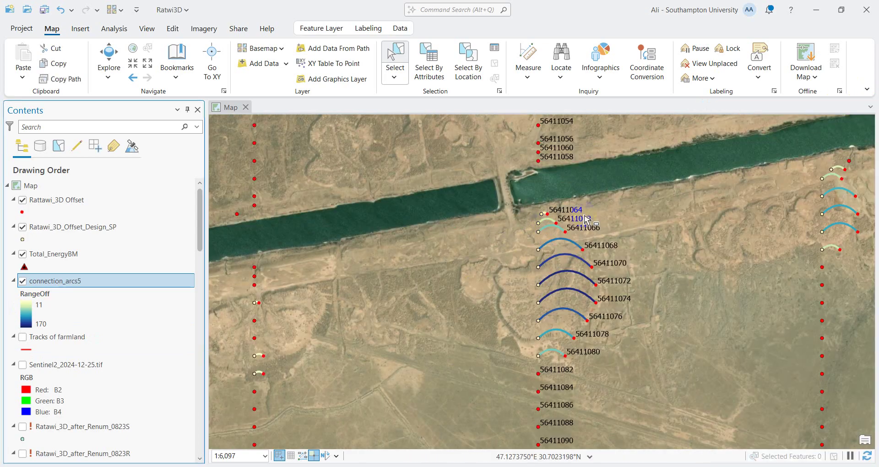
scroll(562, 252, "down", 3)
left_click_drag(562, 251, 524, 326)
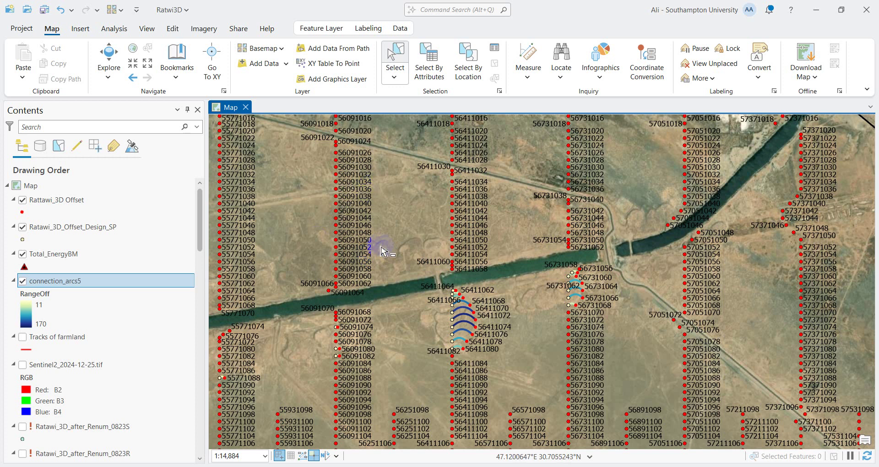
left_click(409, 287)
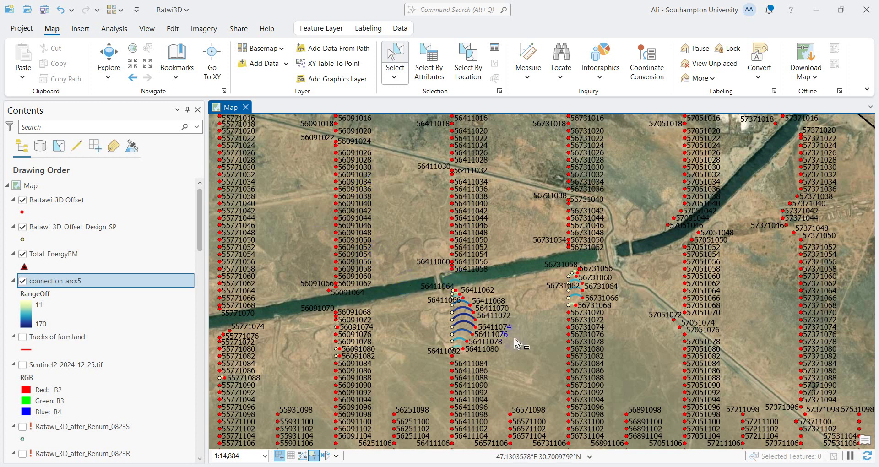